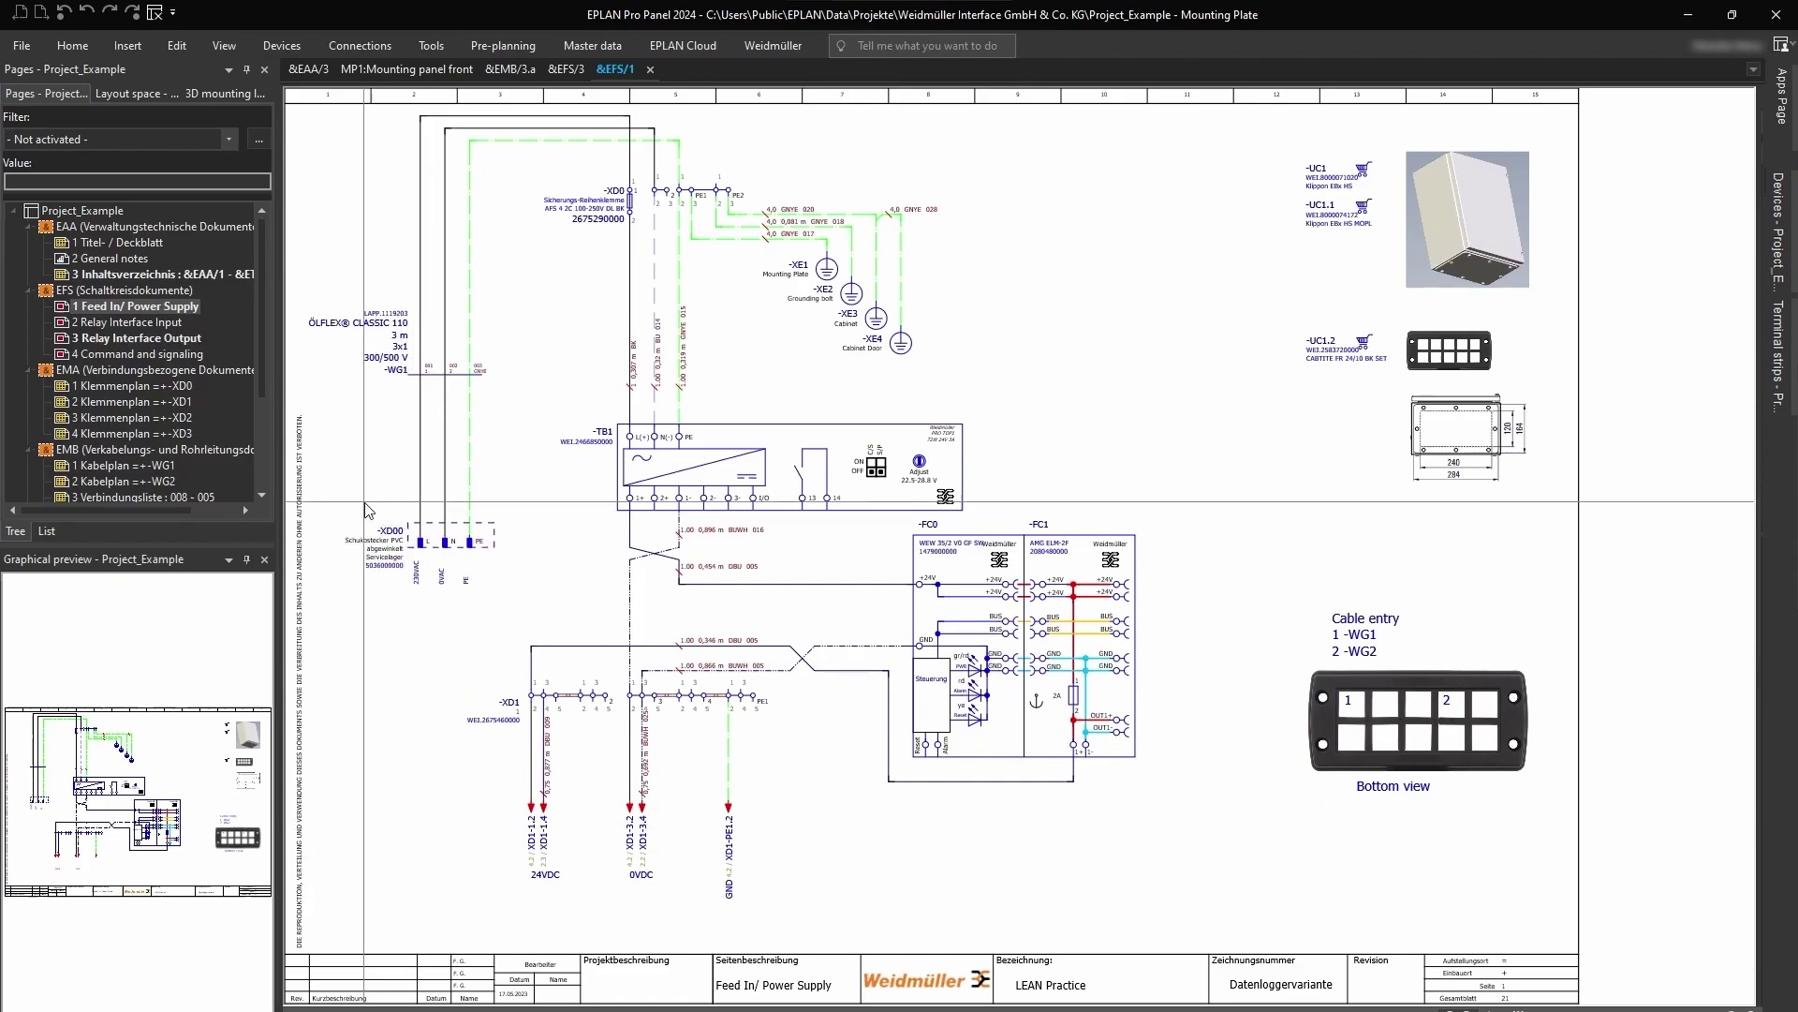
Open the MP1 mounting panel front view from the layout space and select all components mounted on it
left_click(139, 94)
double_click(129, 242)
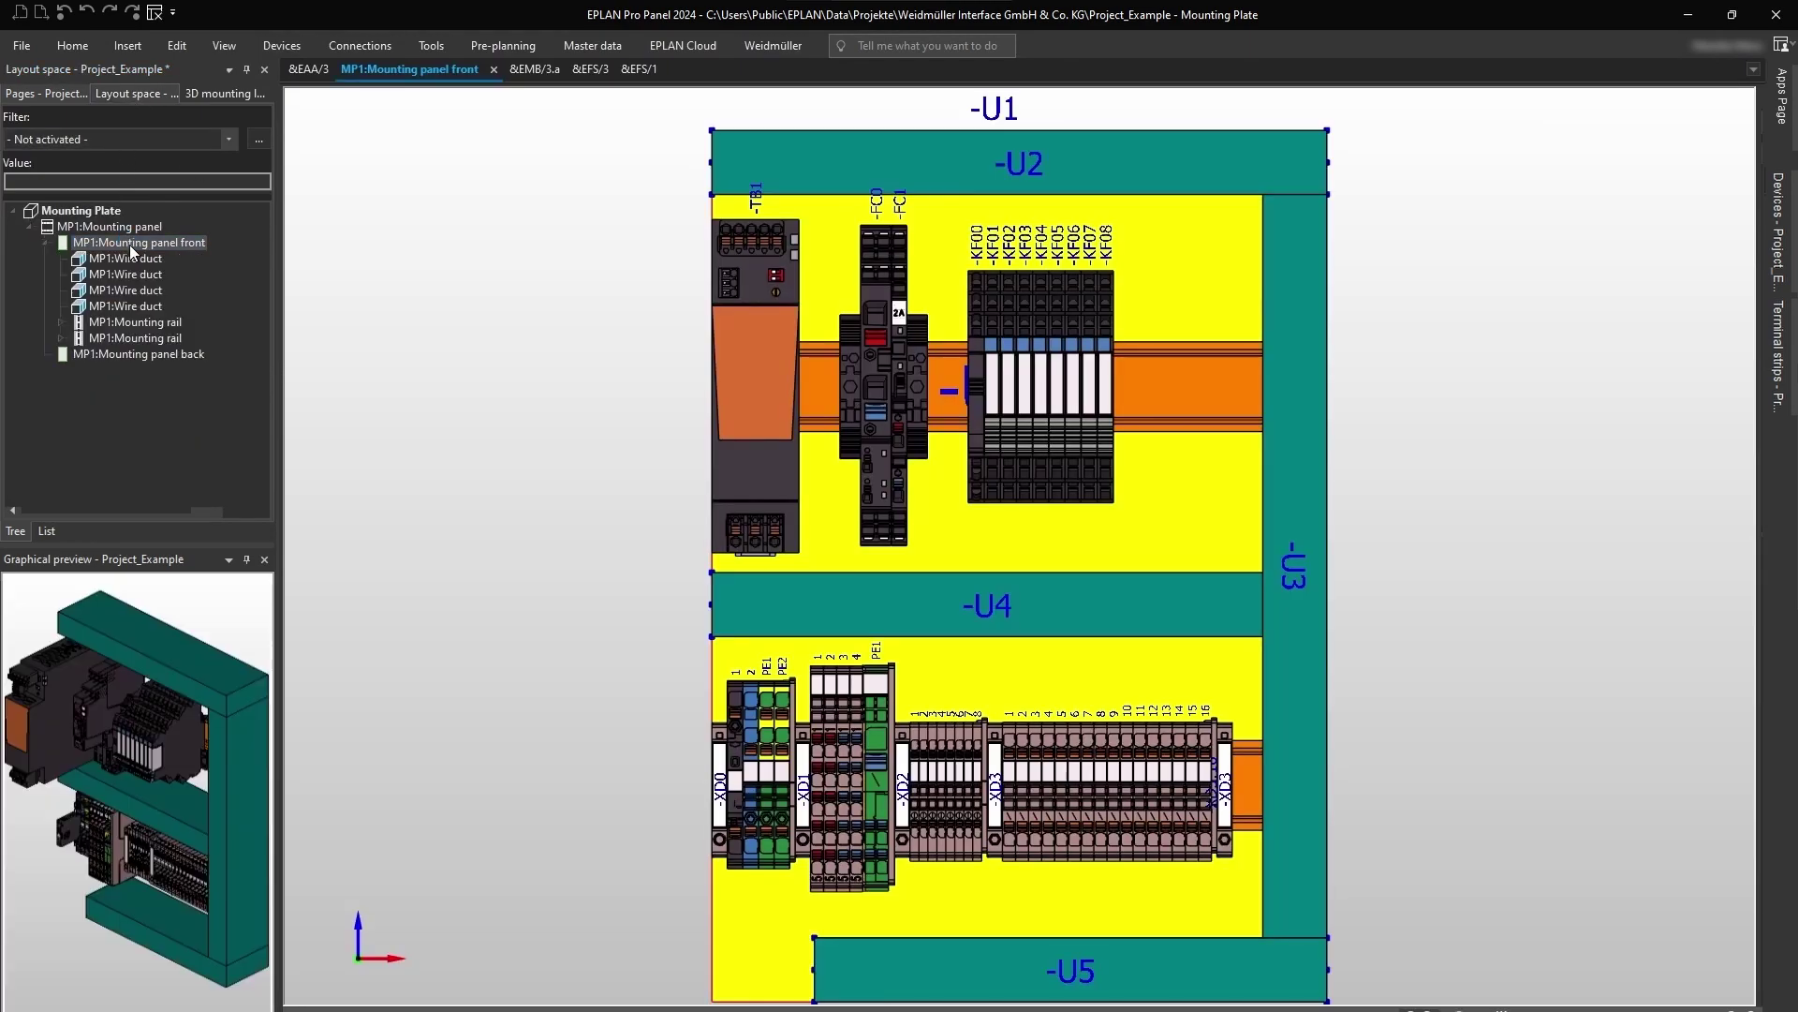
middle_click_drag(1428, 936, 1376, 932, "shift")
left_click_drag(559, 170, 1387, 930)
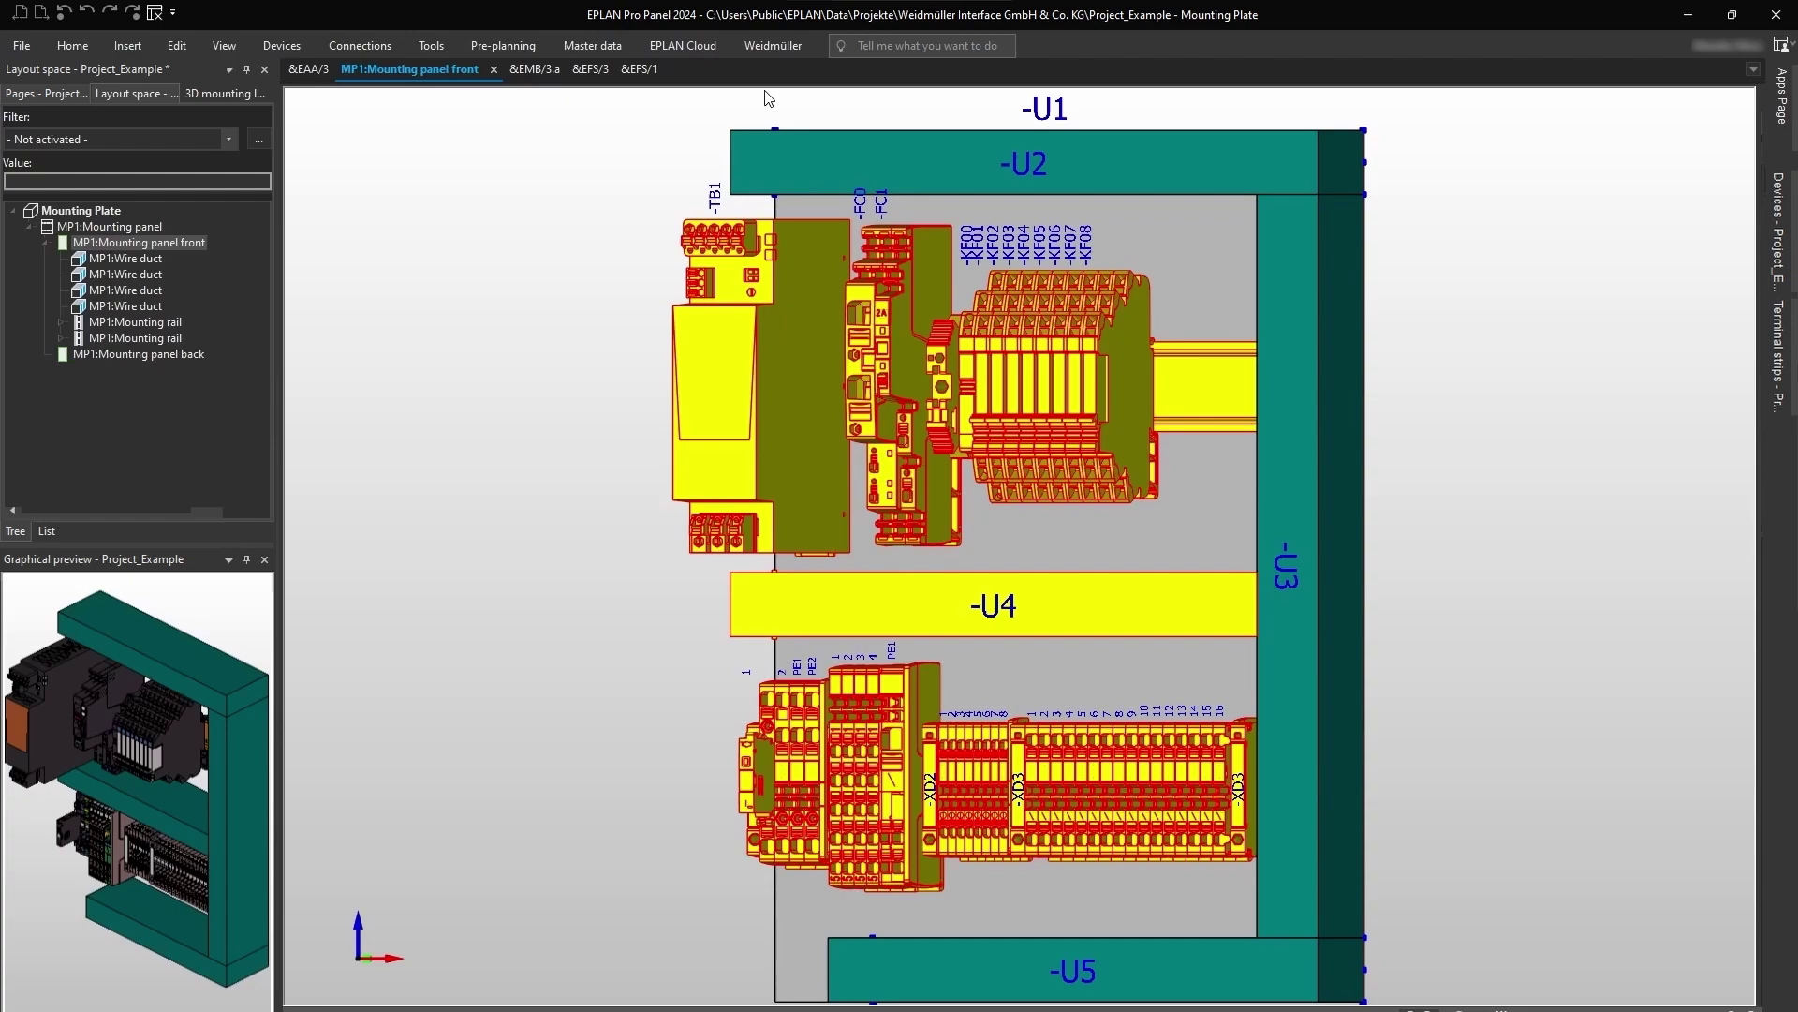
Export the selected components to Weidmüller Configurator, finish the import with Auto-Solve and display rail U7
left_click(772, 45)
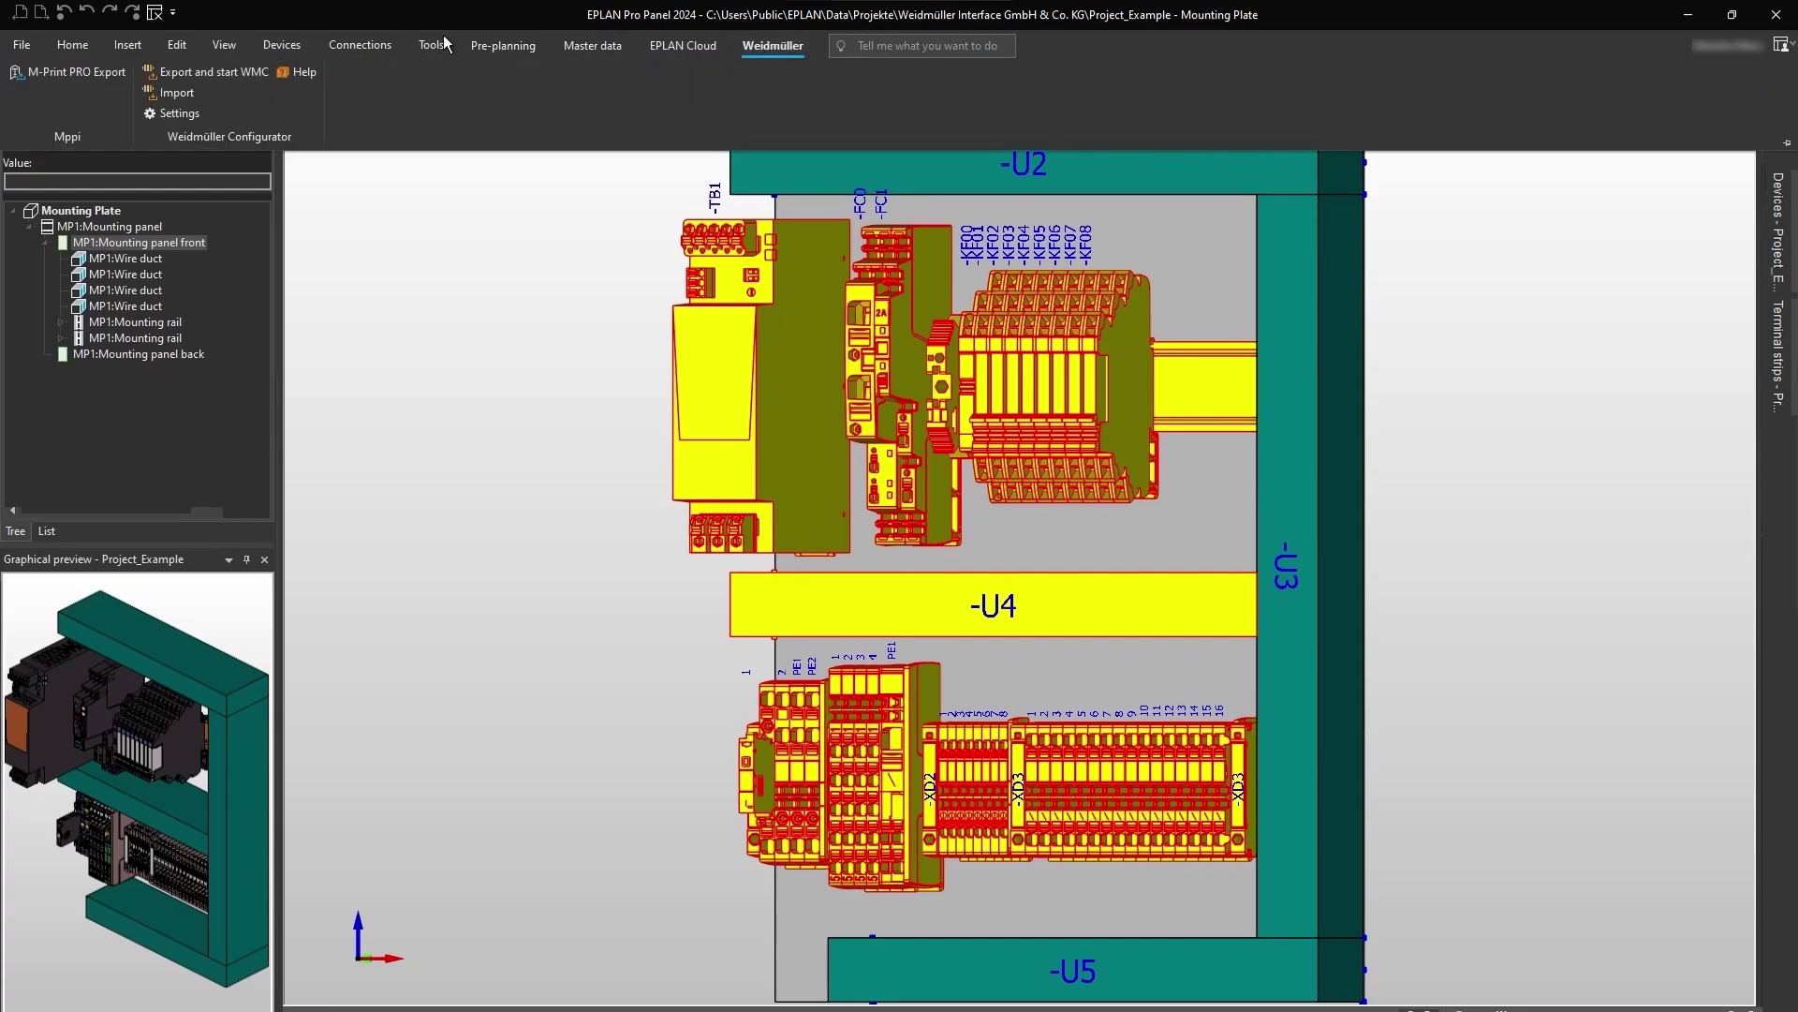
left_click(238, 70)
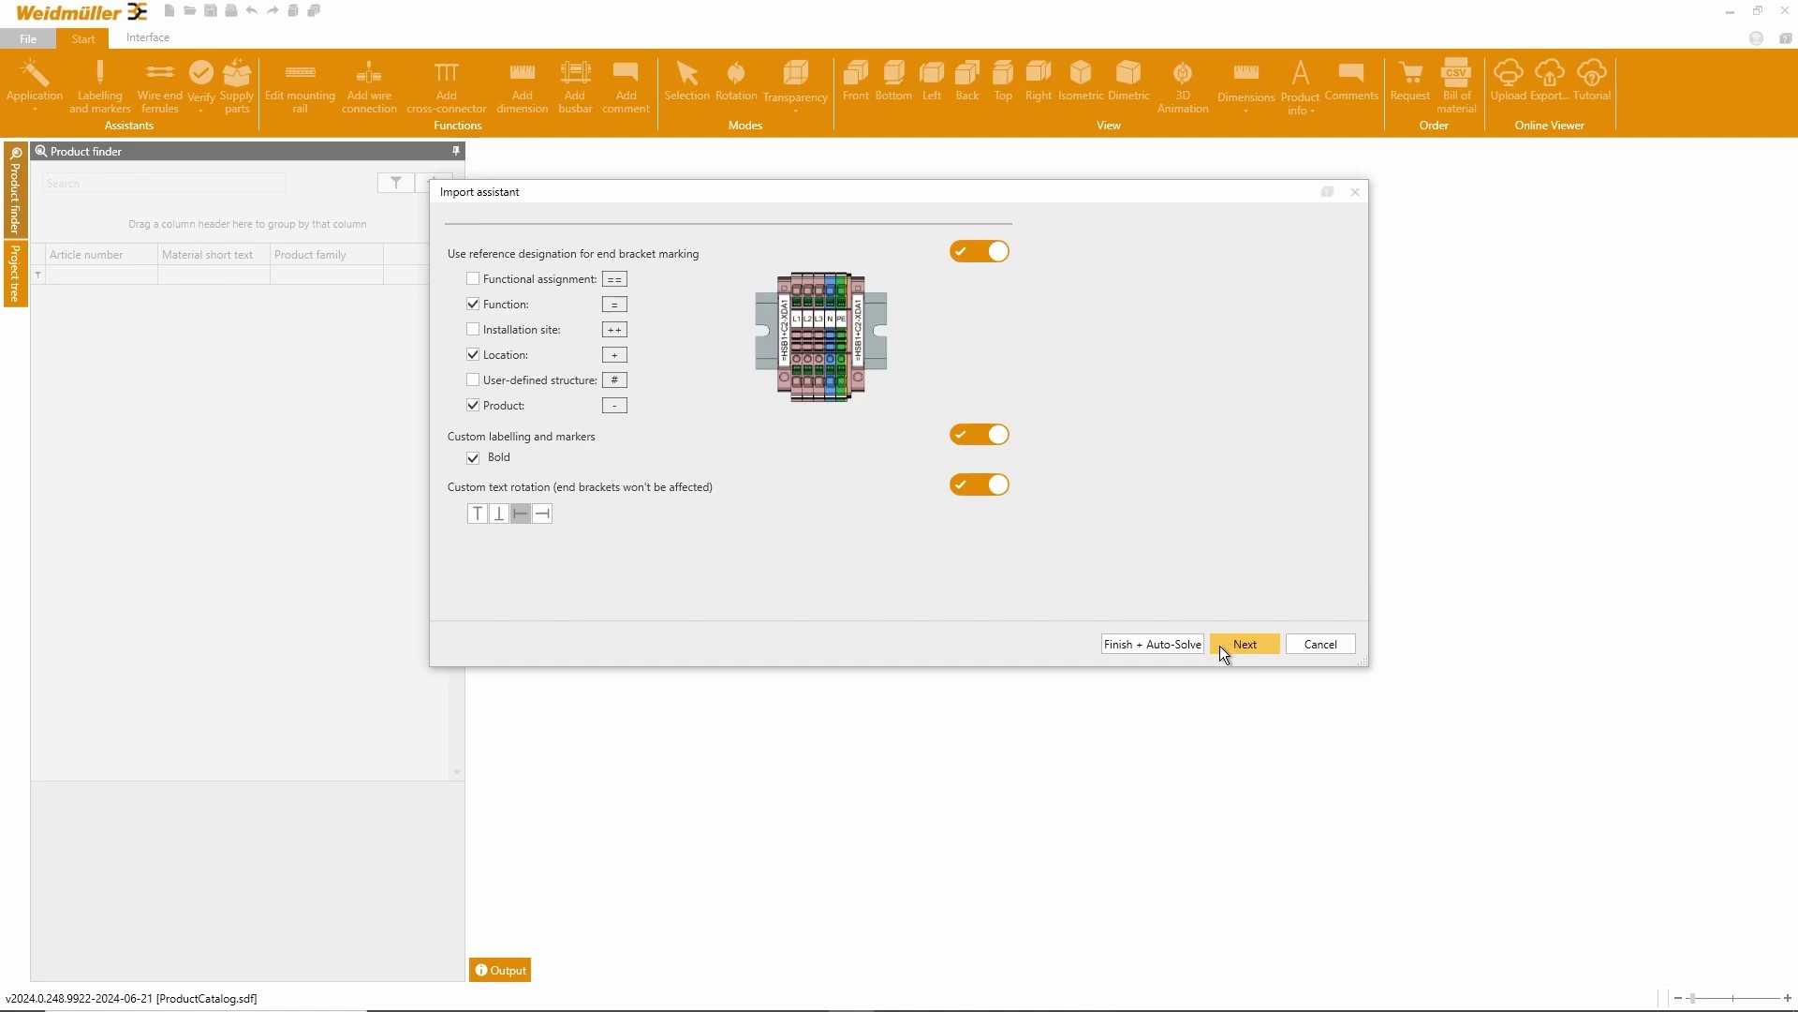
left_click(1130, 645)
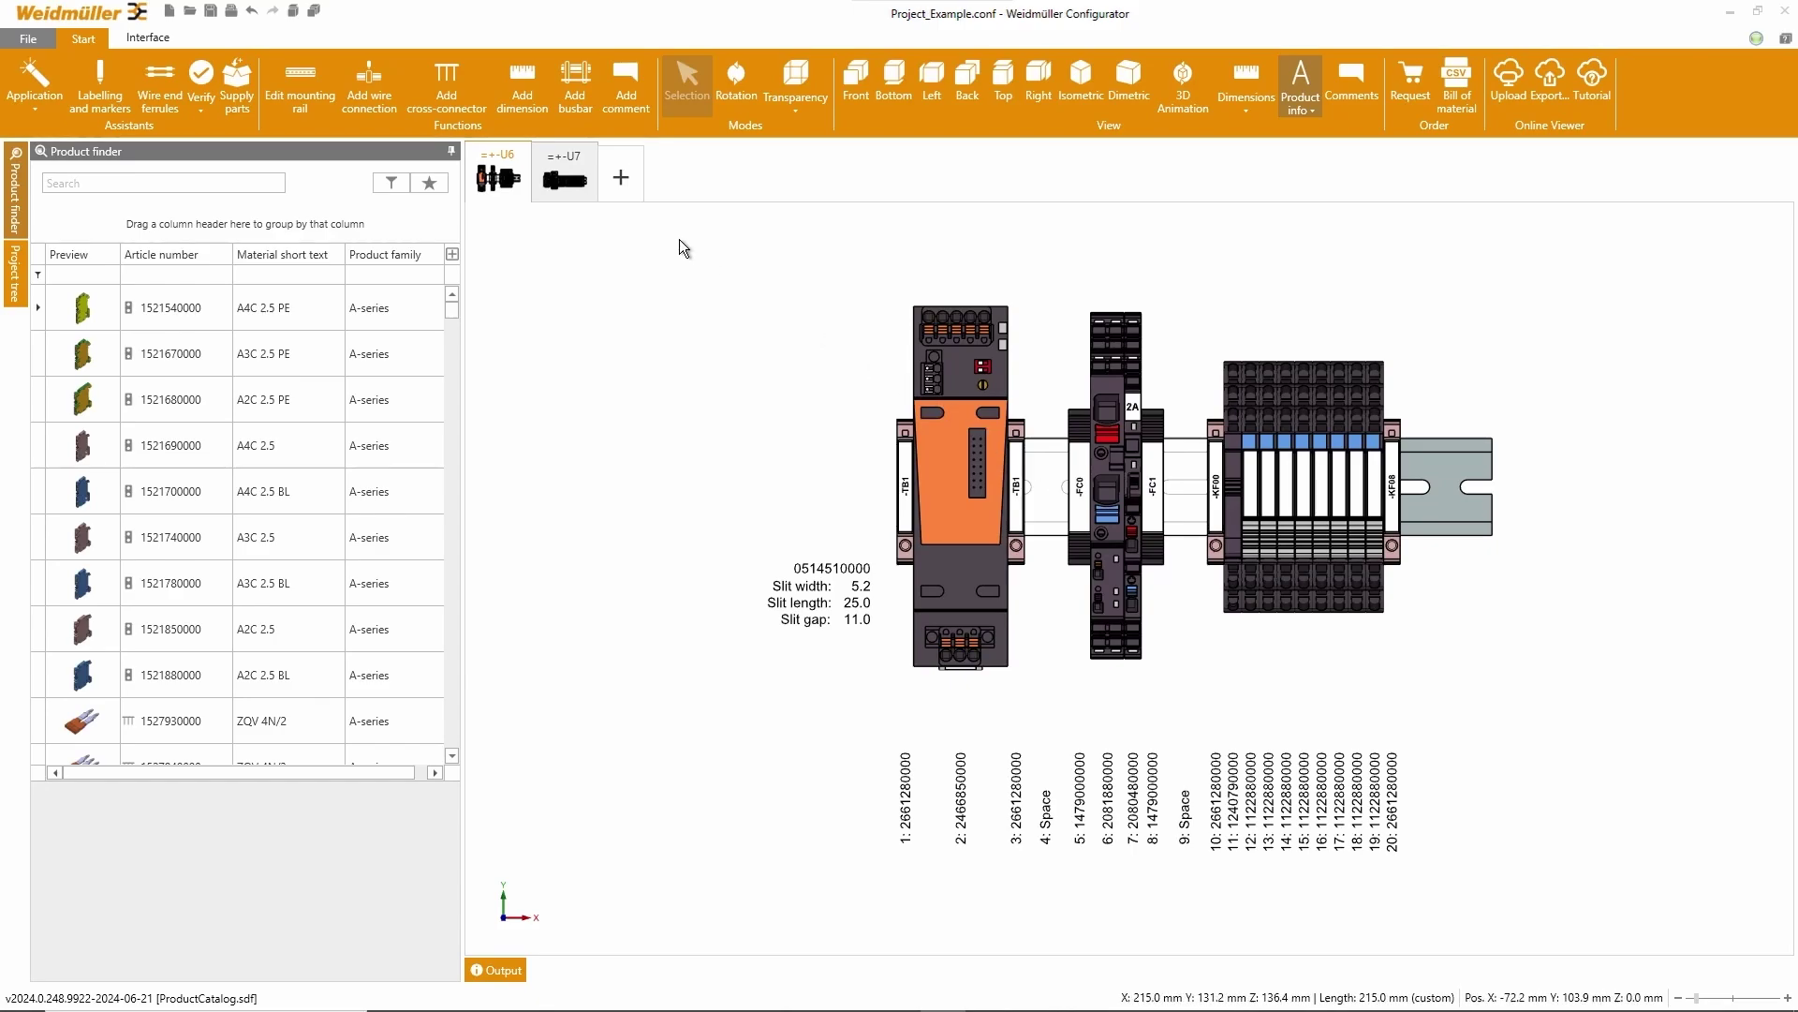
left_click(576, 191)
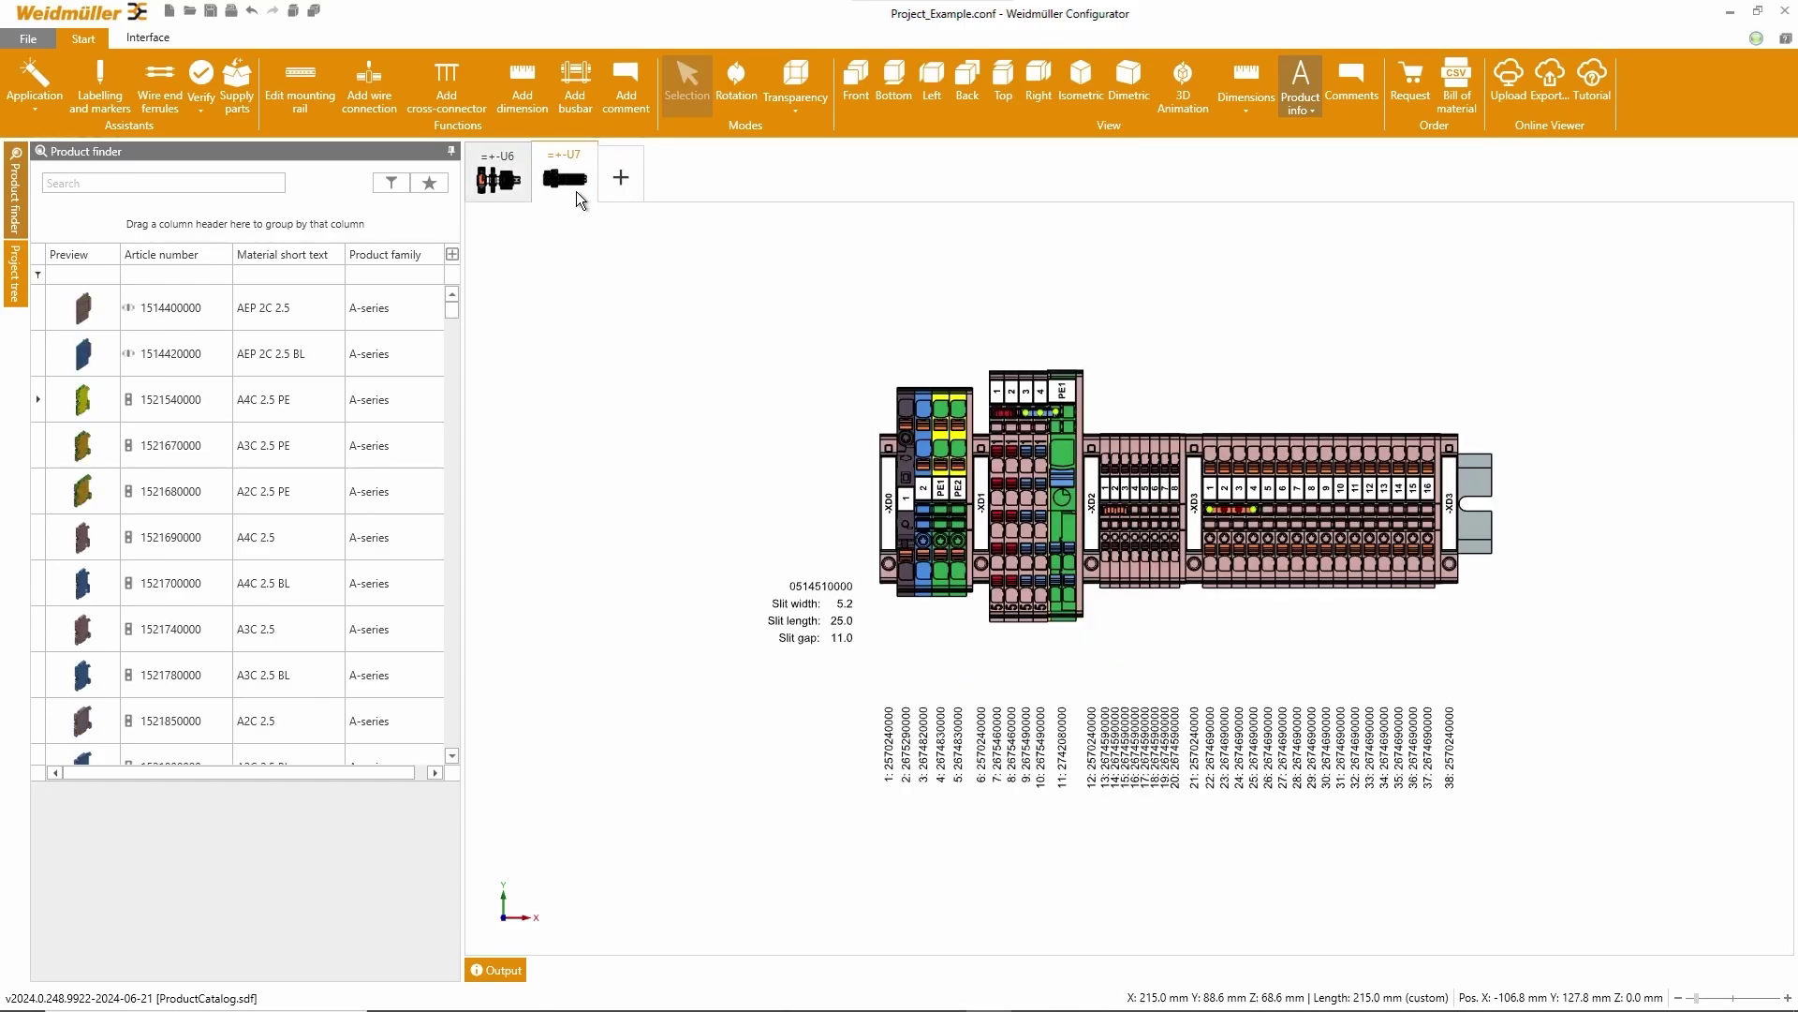
Export rails U6 and U7 for machines to C:/WMCProjects/ in a project subfolder, and open the Project_Example folder in File Explorer
left_click(153, 42)
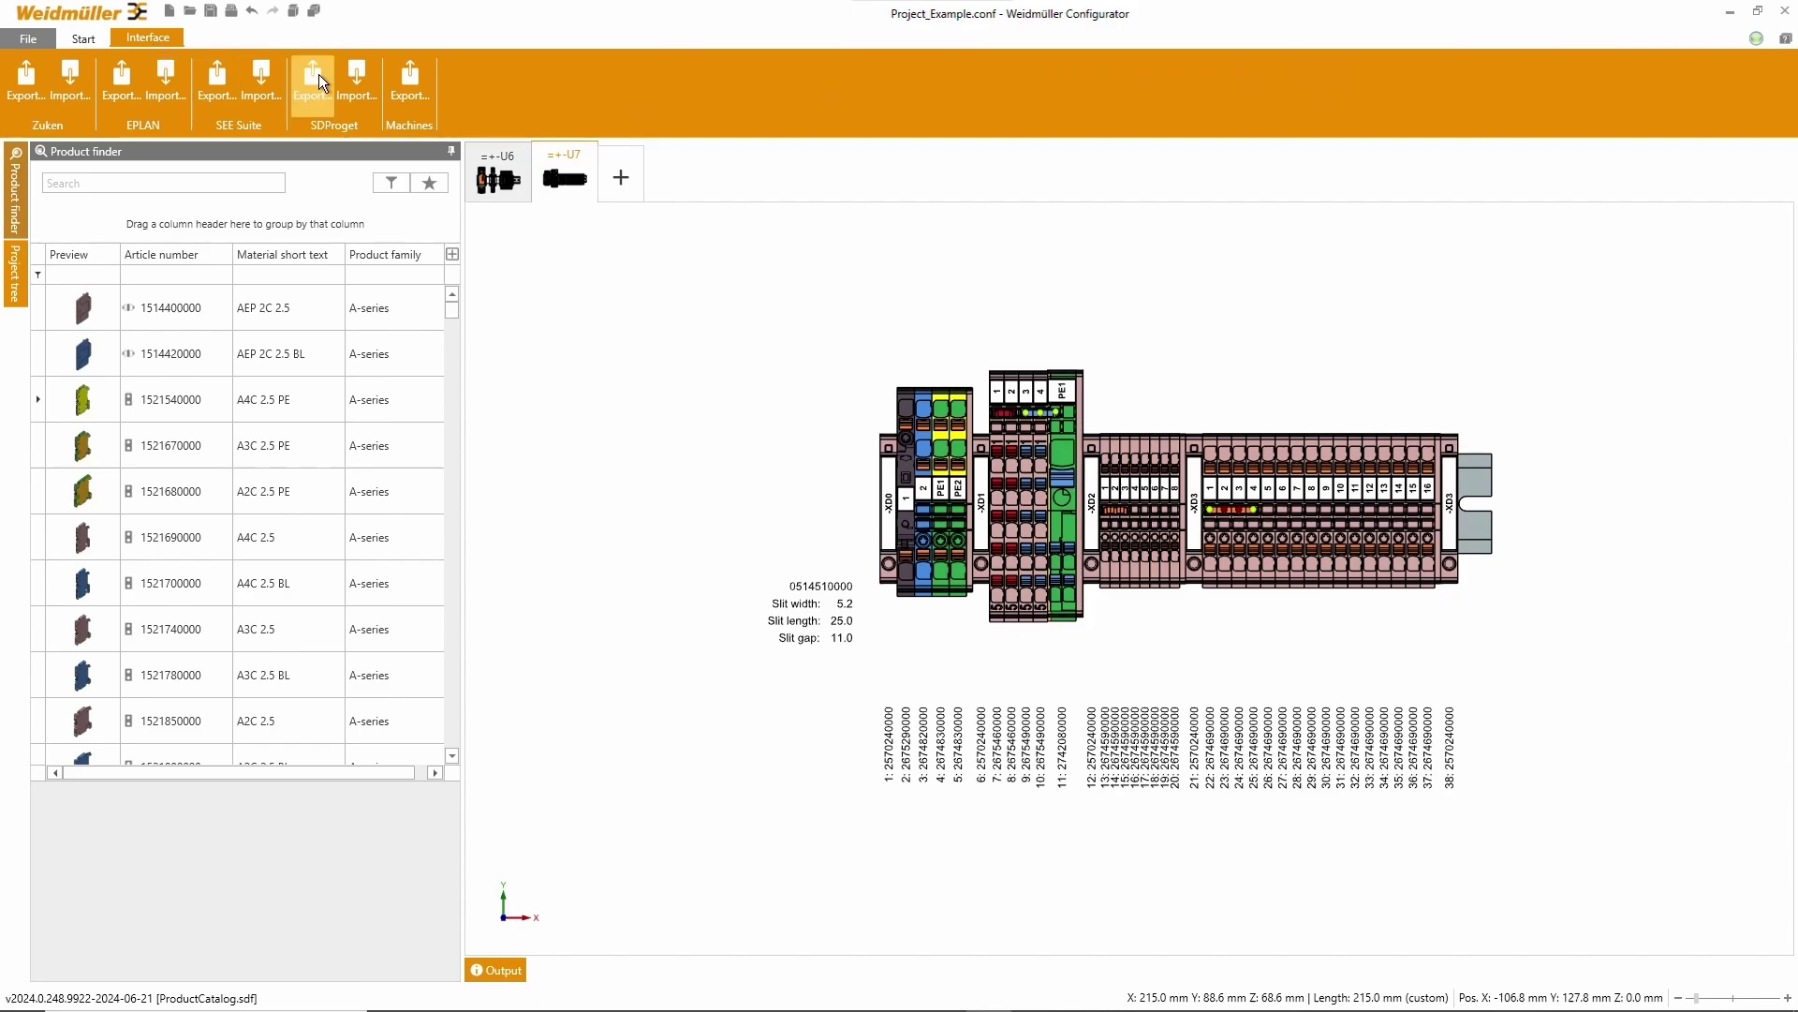
left_click(409, 98)
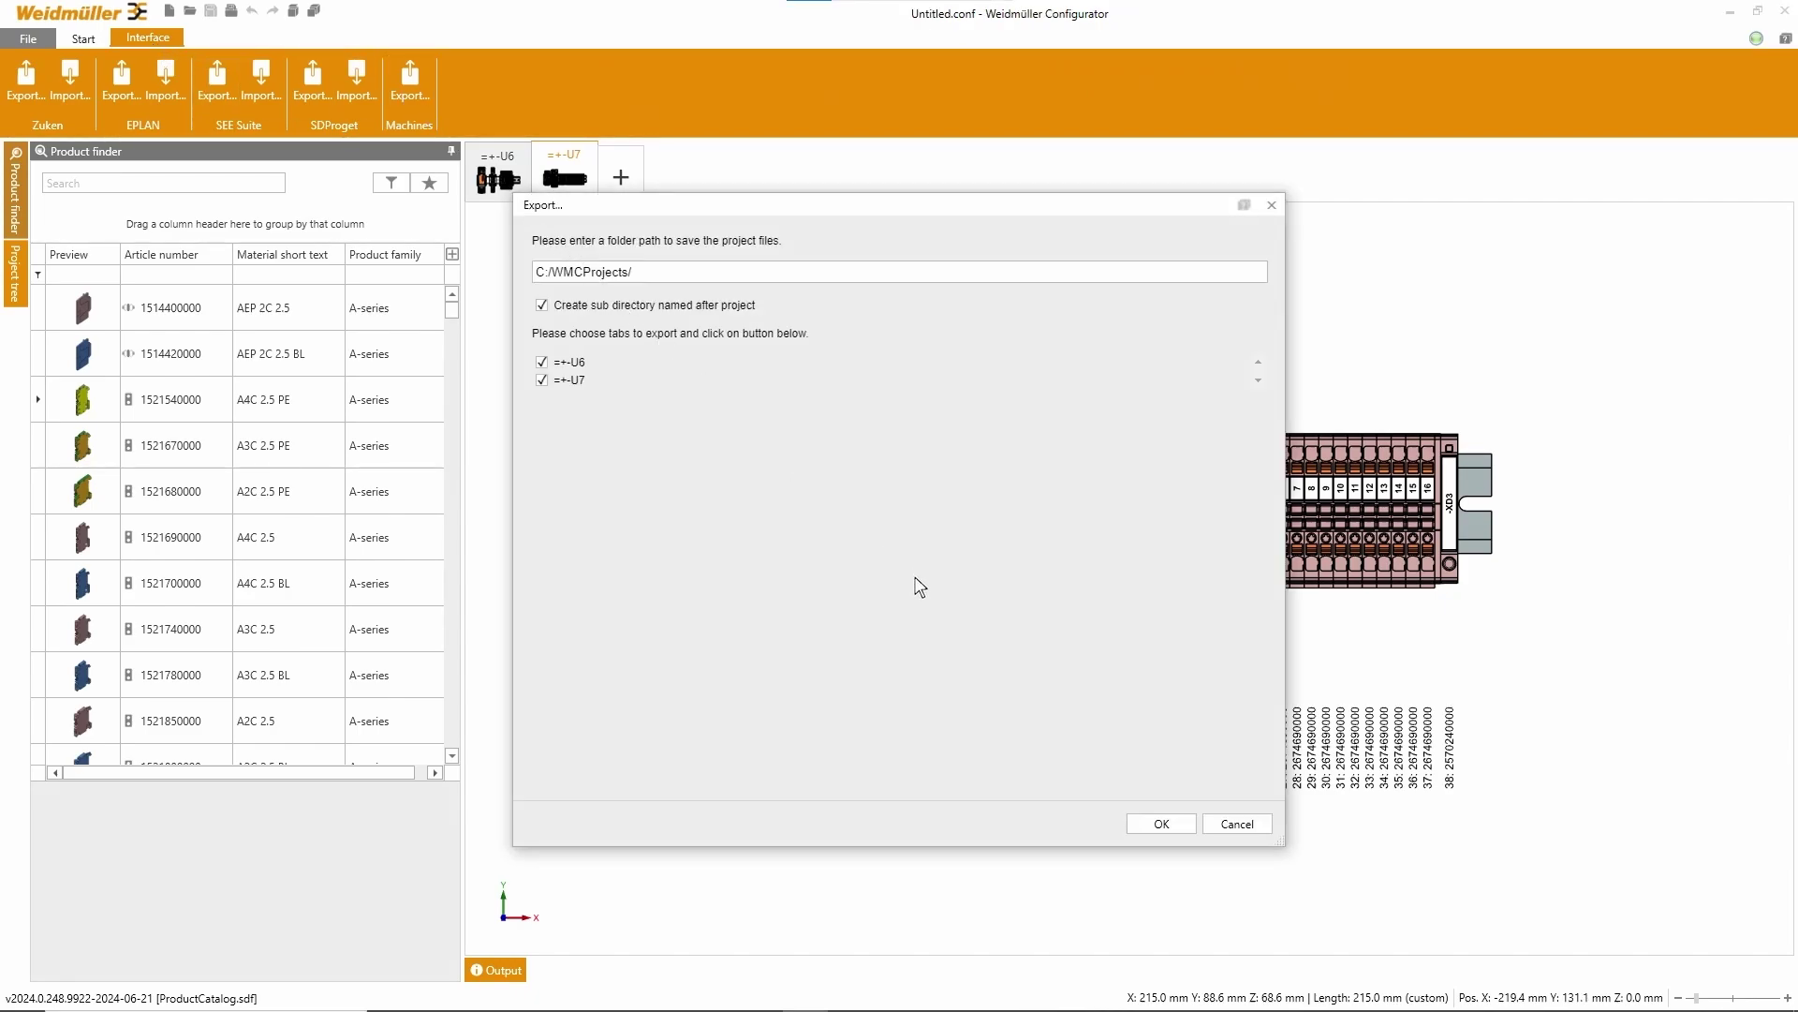
left_click(1166, 823)
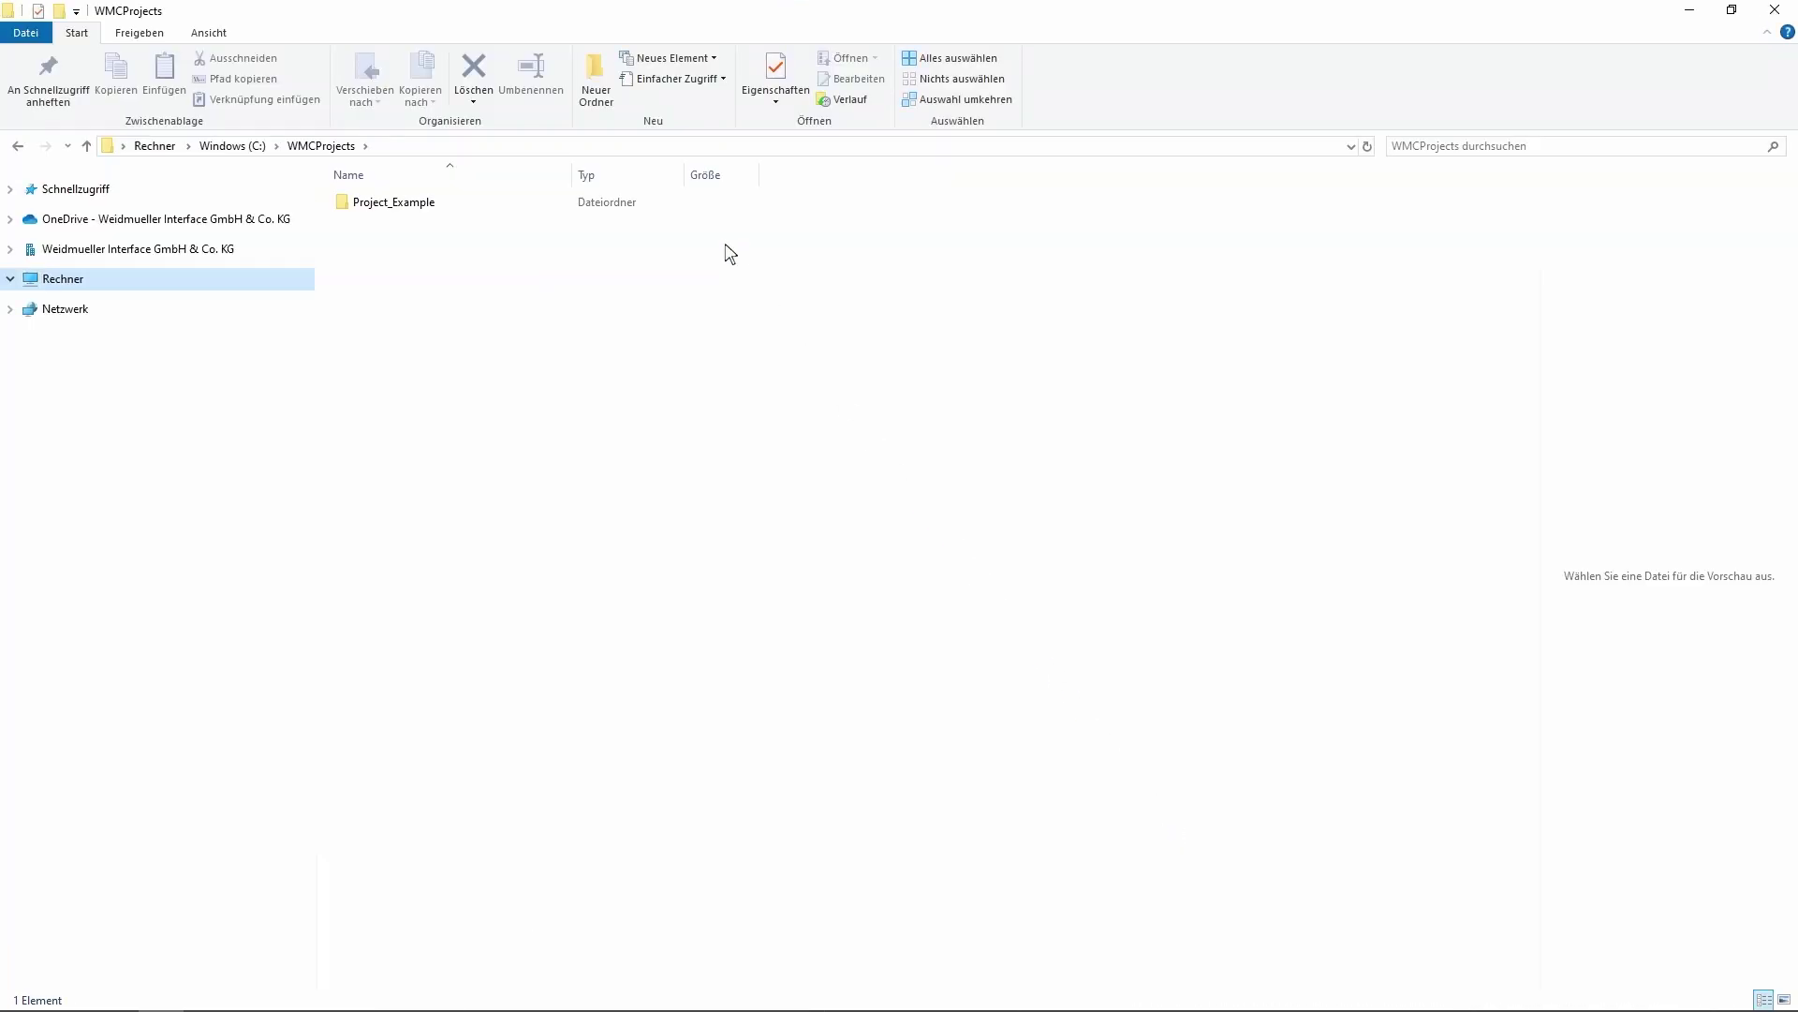
double_click(691, 202)
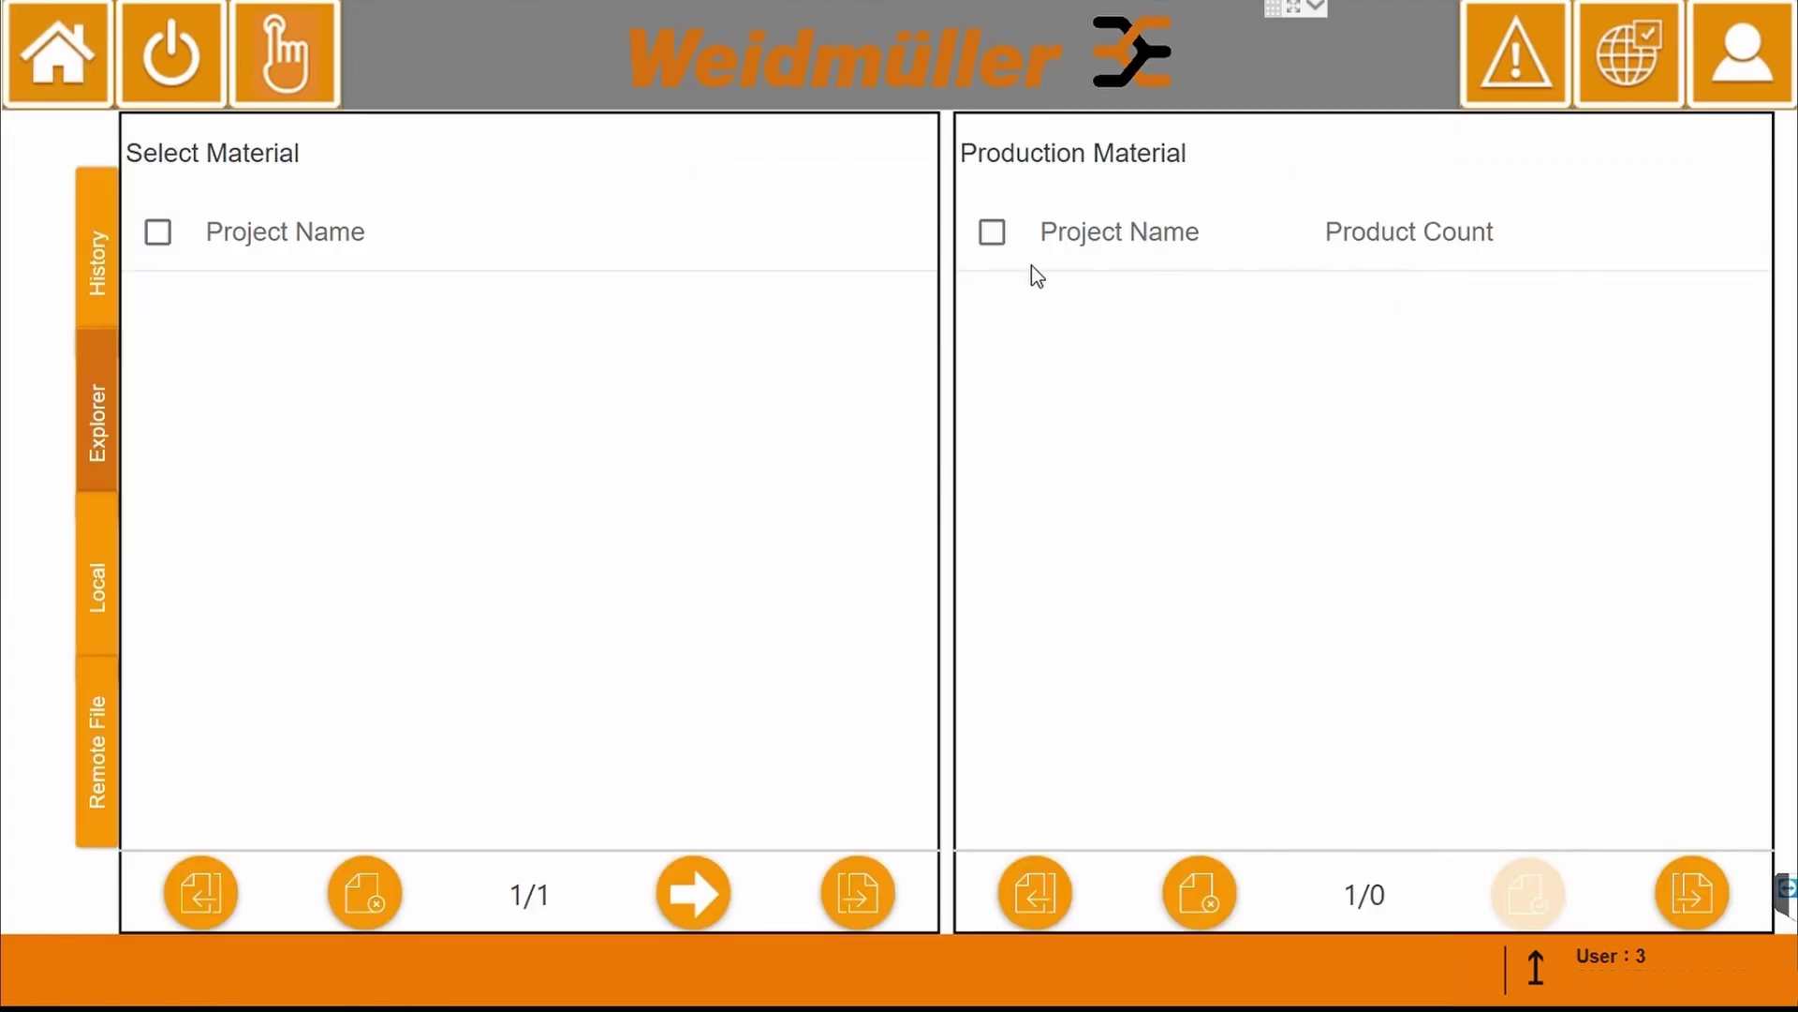
In the assembly machine's software, add the remote file Project_Example - =+-U7.iax to the production material and select it there
left_click(94, 714)
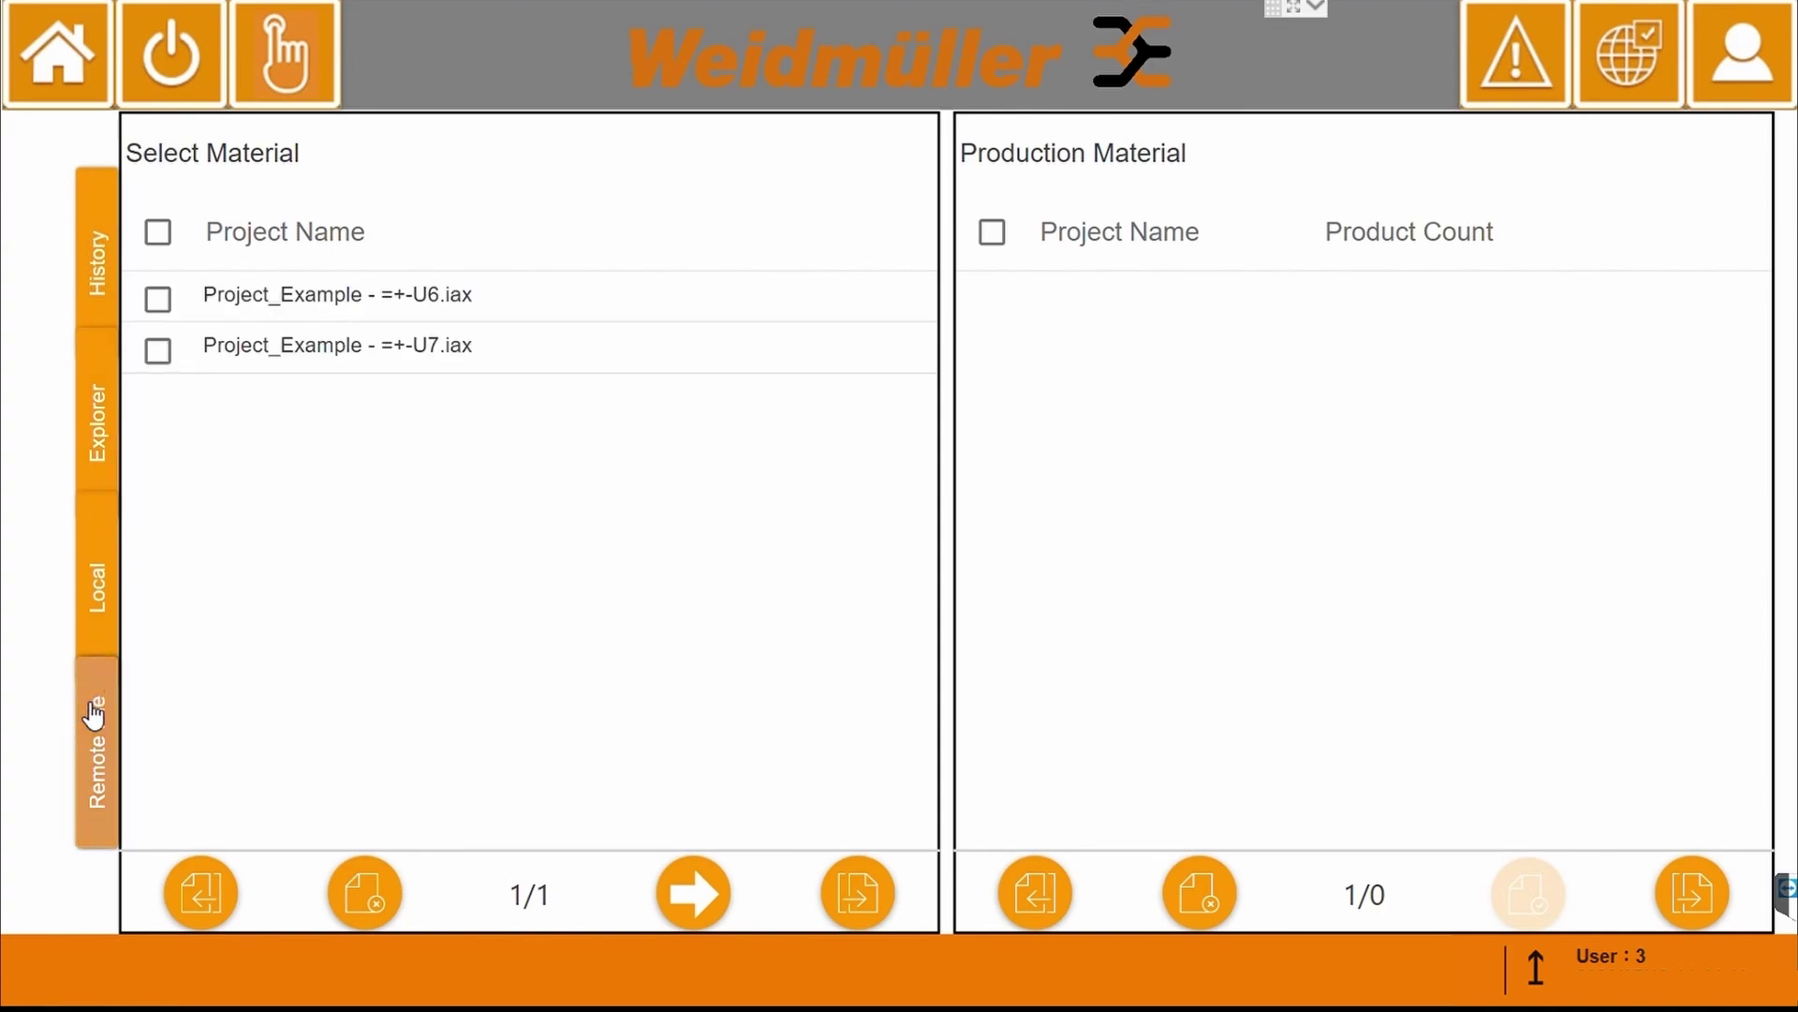
left_click(157, 351)
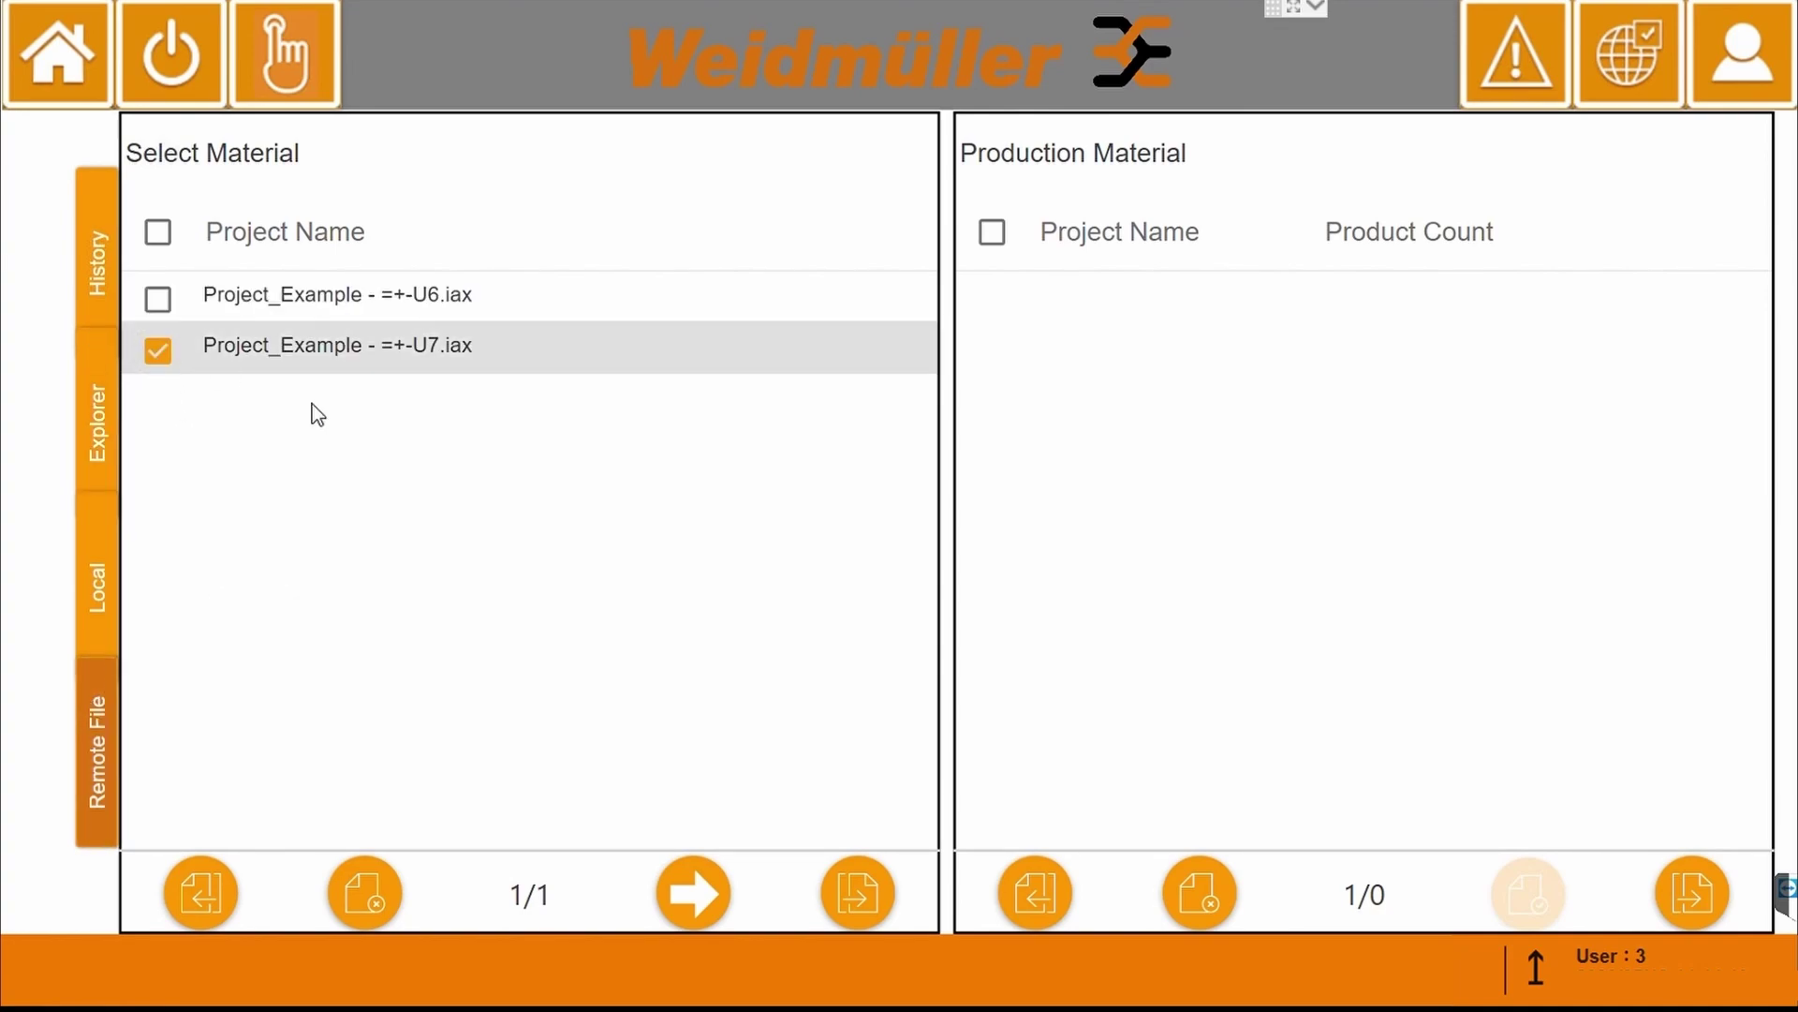
left_click(694, 891)
left_click(992, 302)
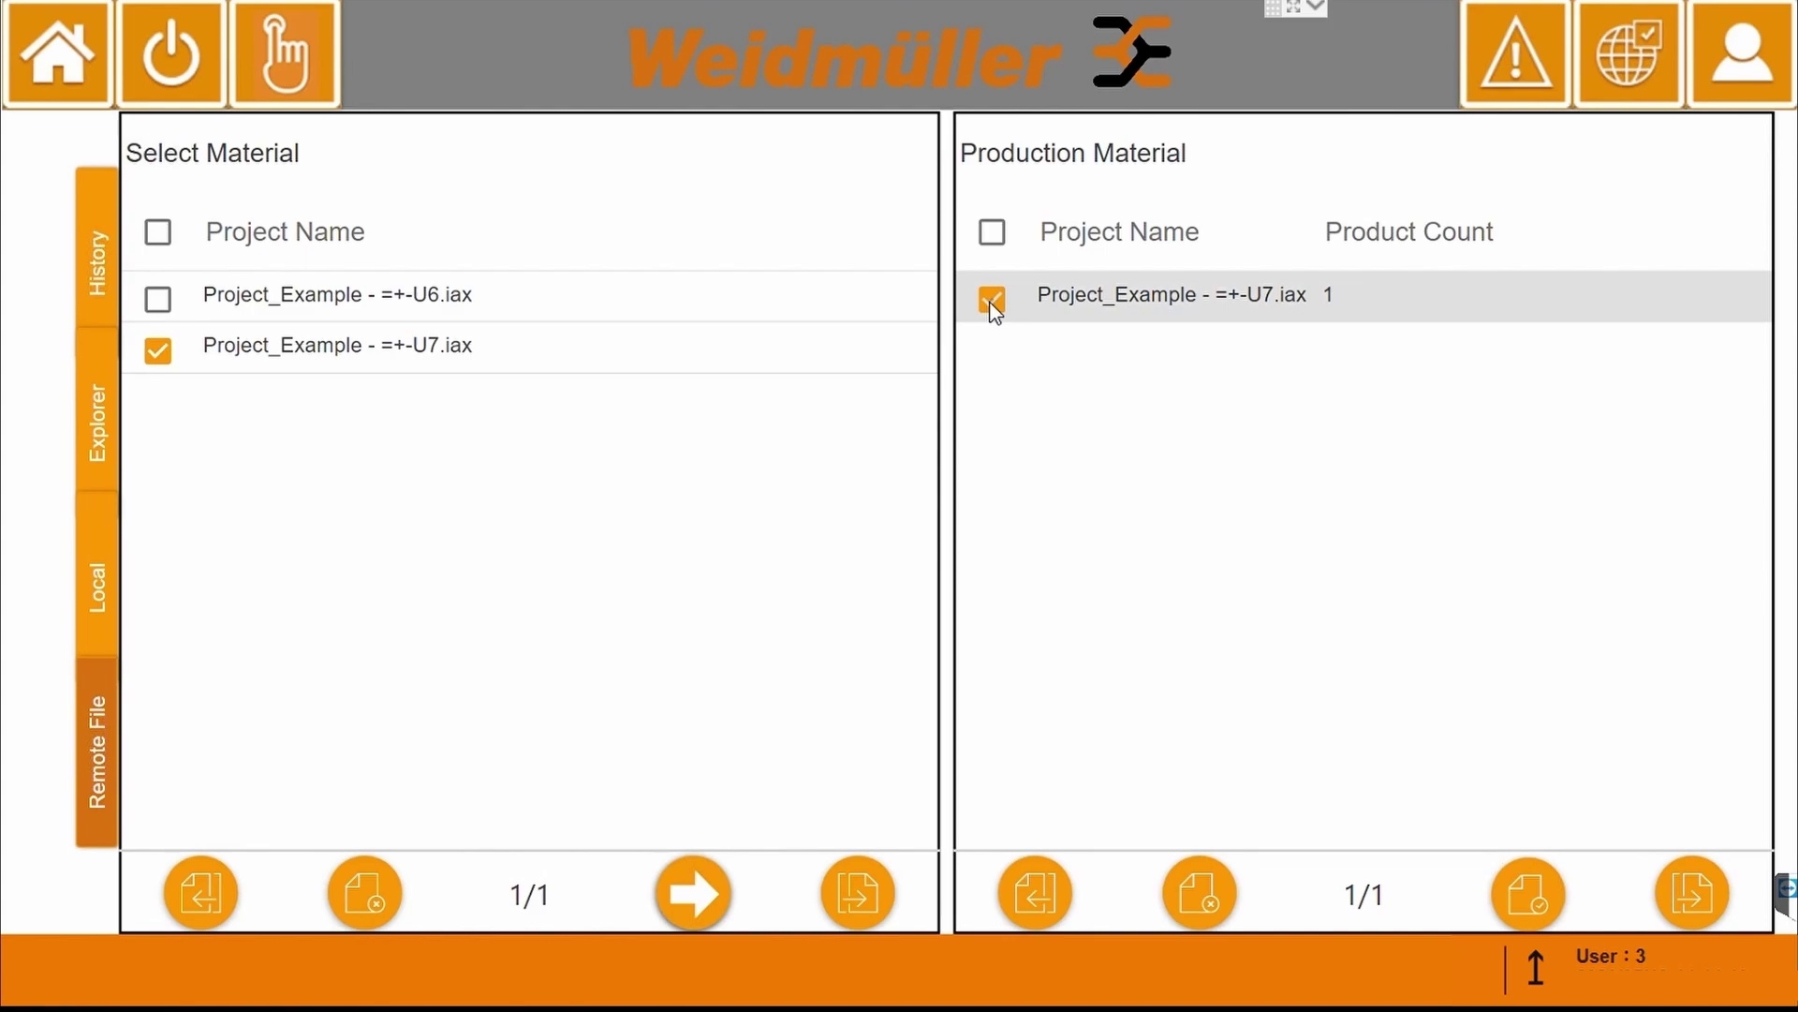
Set the product count of Project_Example - =+-U7.iax to 10 and load it for production
left_click(1330, 294)
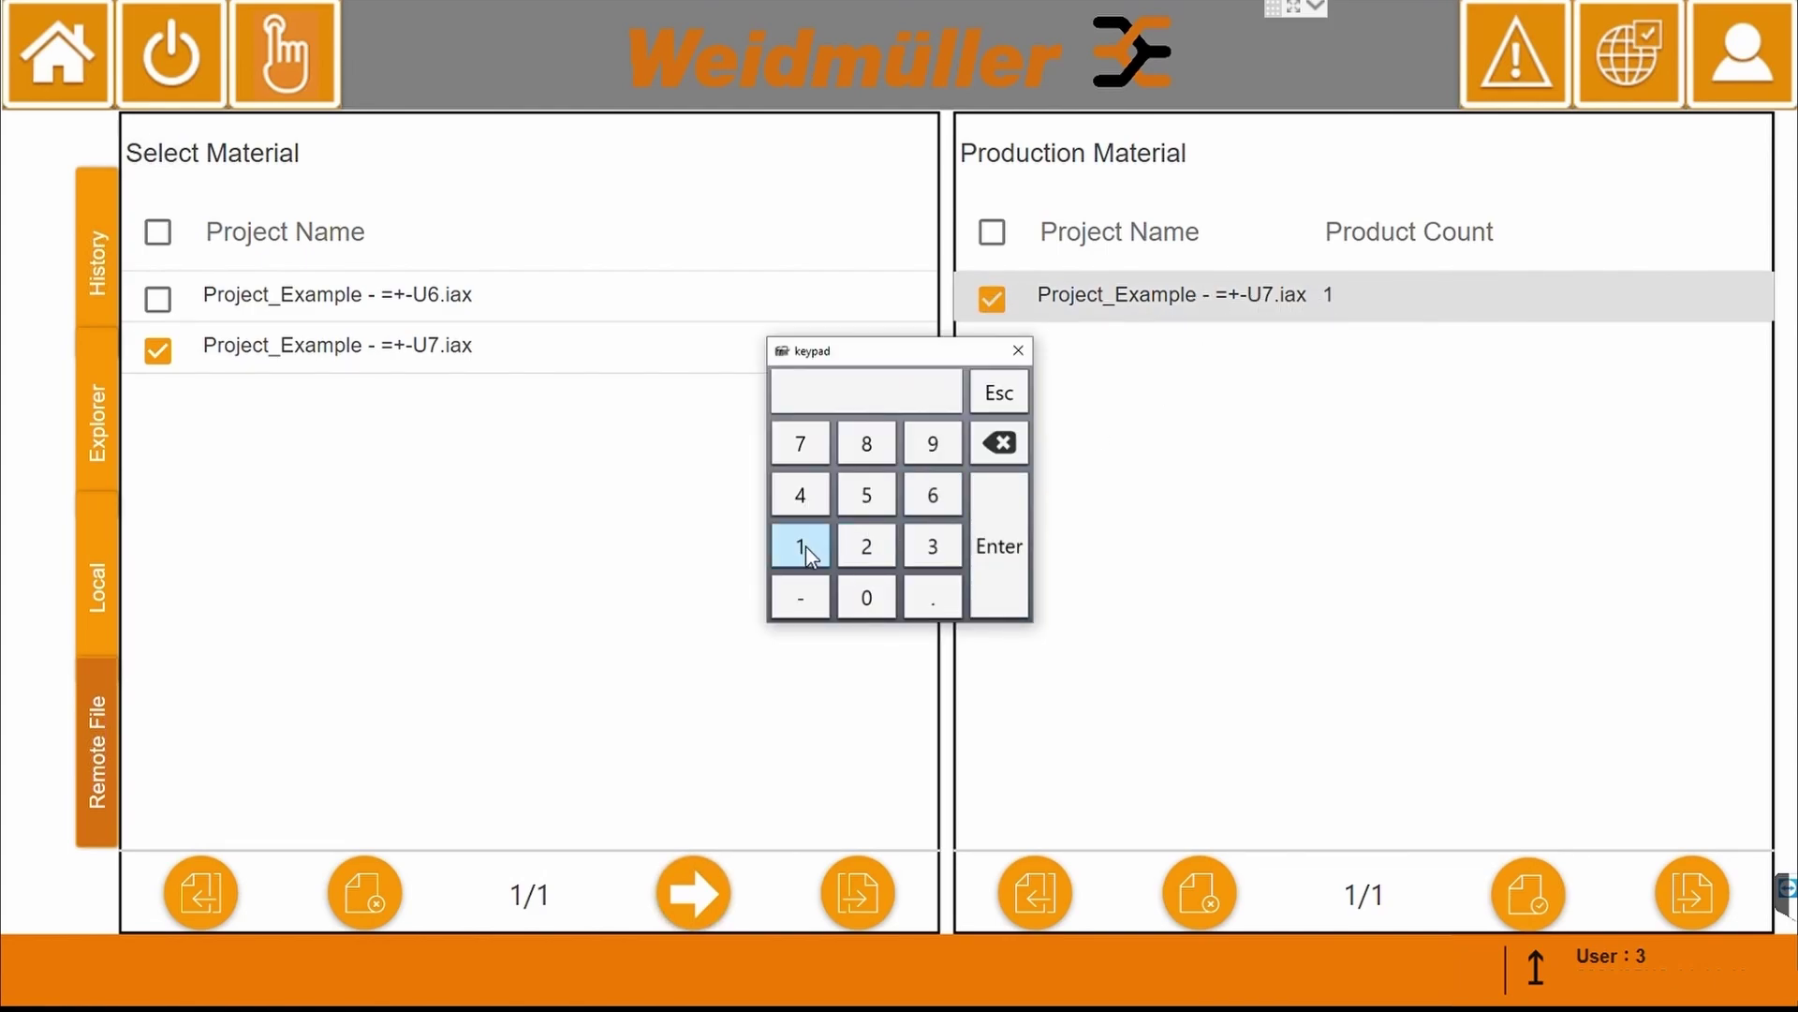
left_click(803, 547)
left_click(867, 596)
left_click(995, 562)
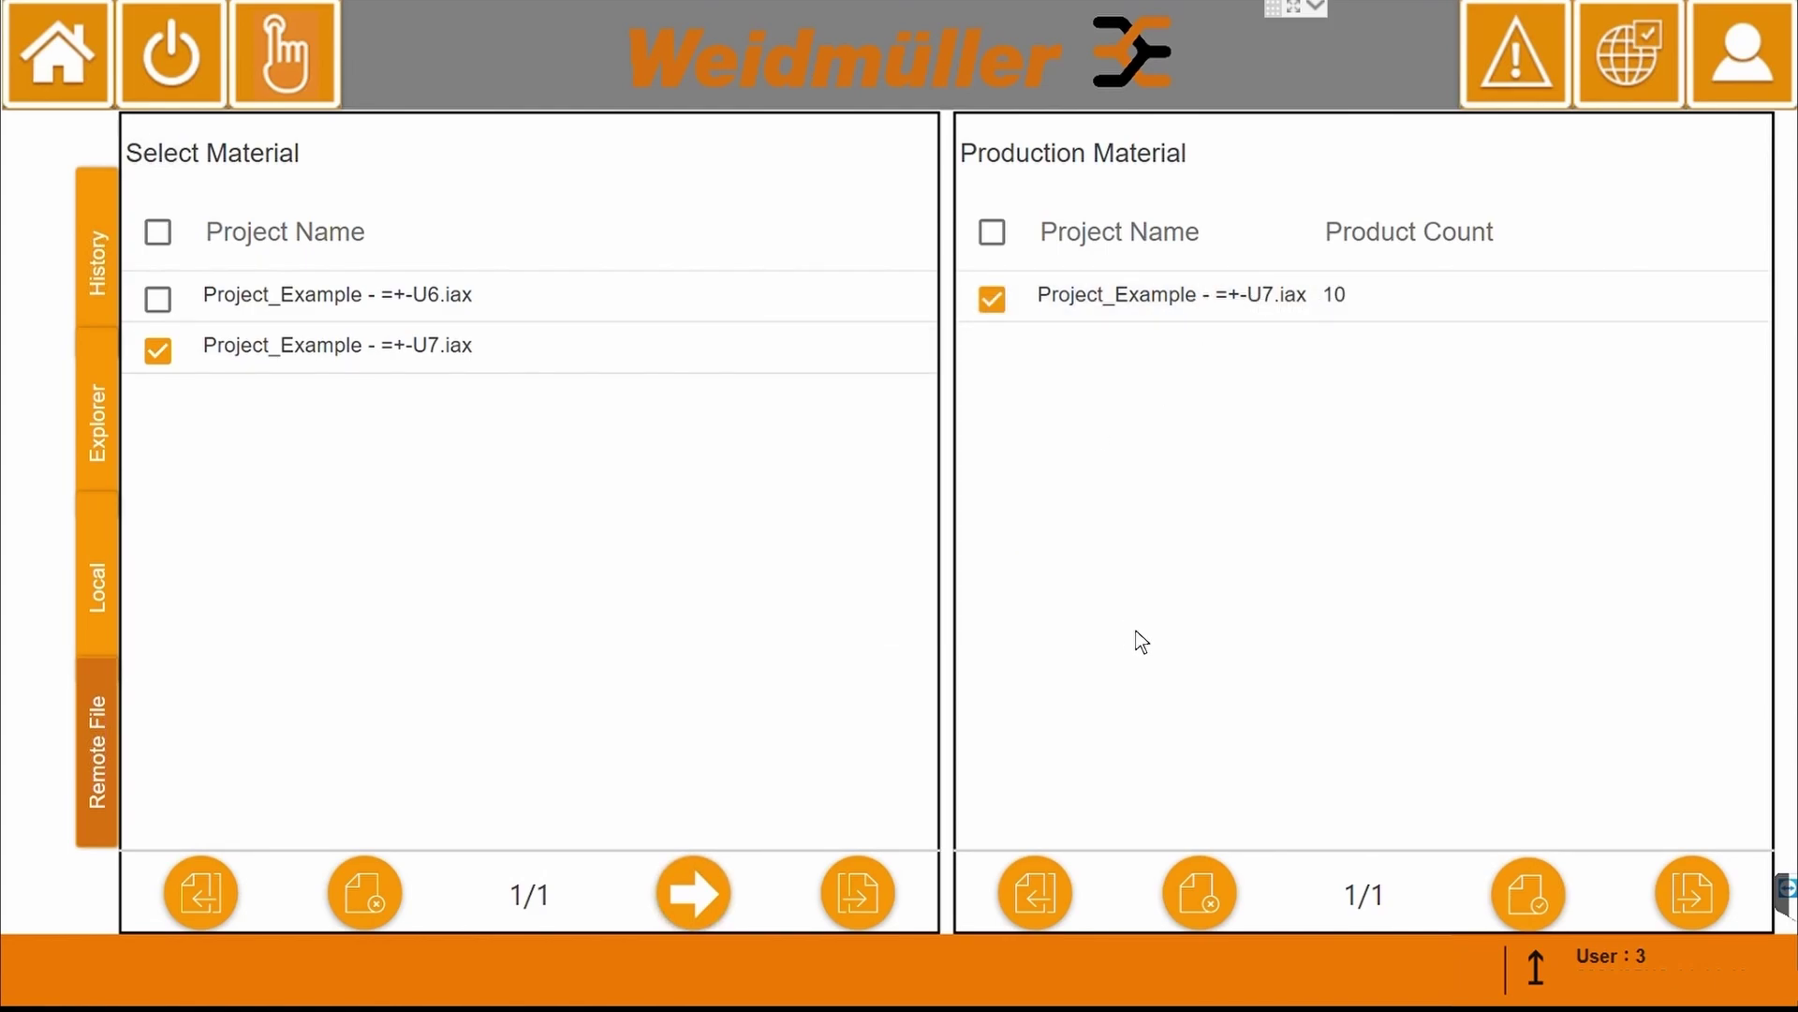
left_click(1522, 888)
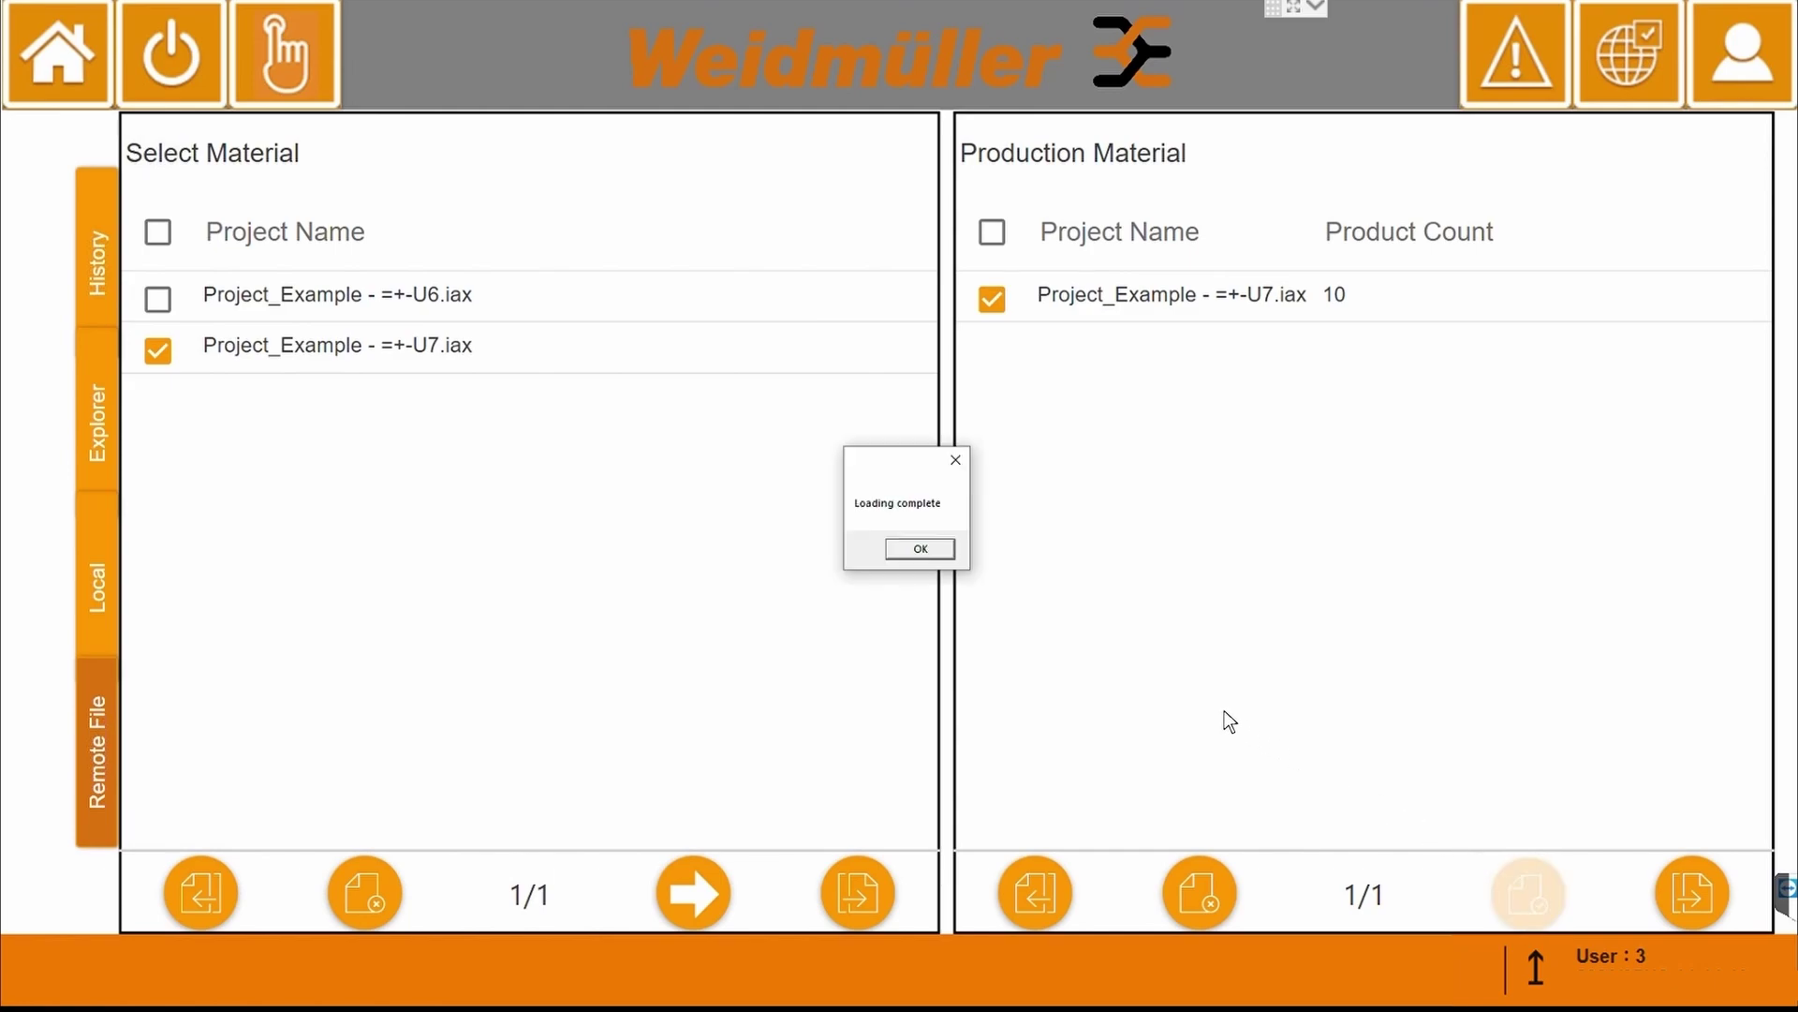
left_click(940, 554)
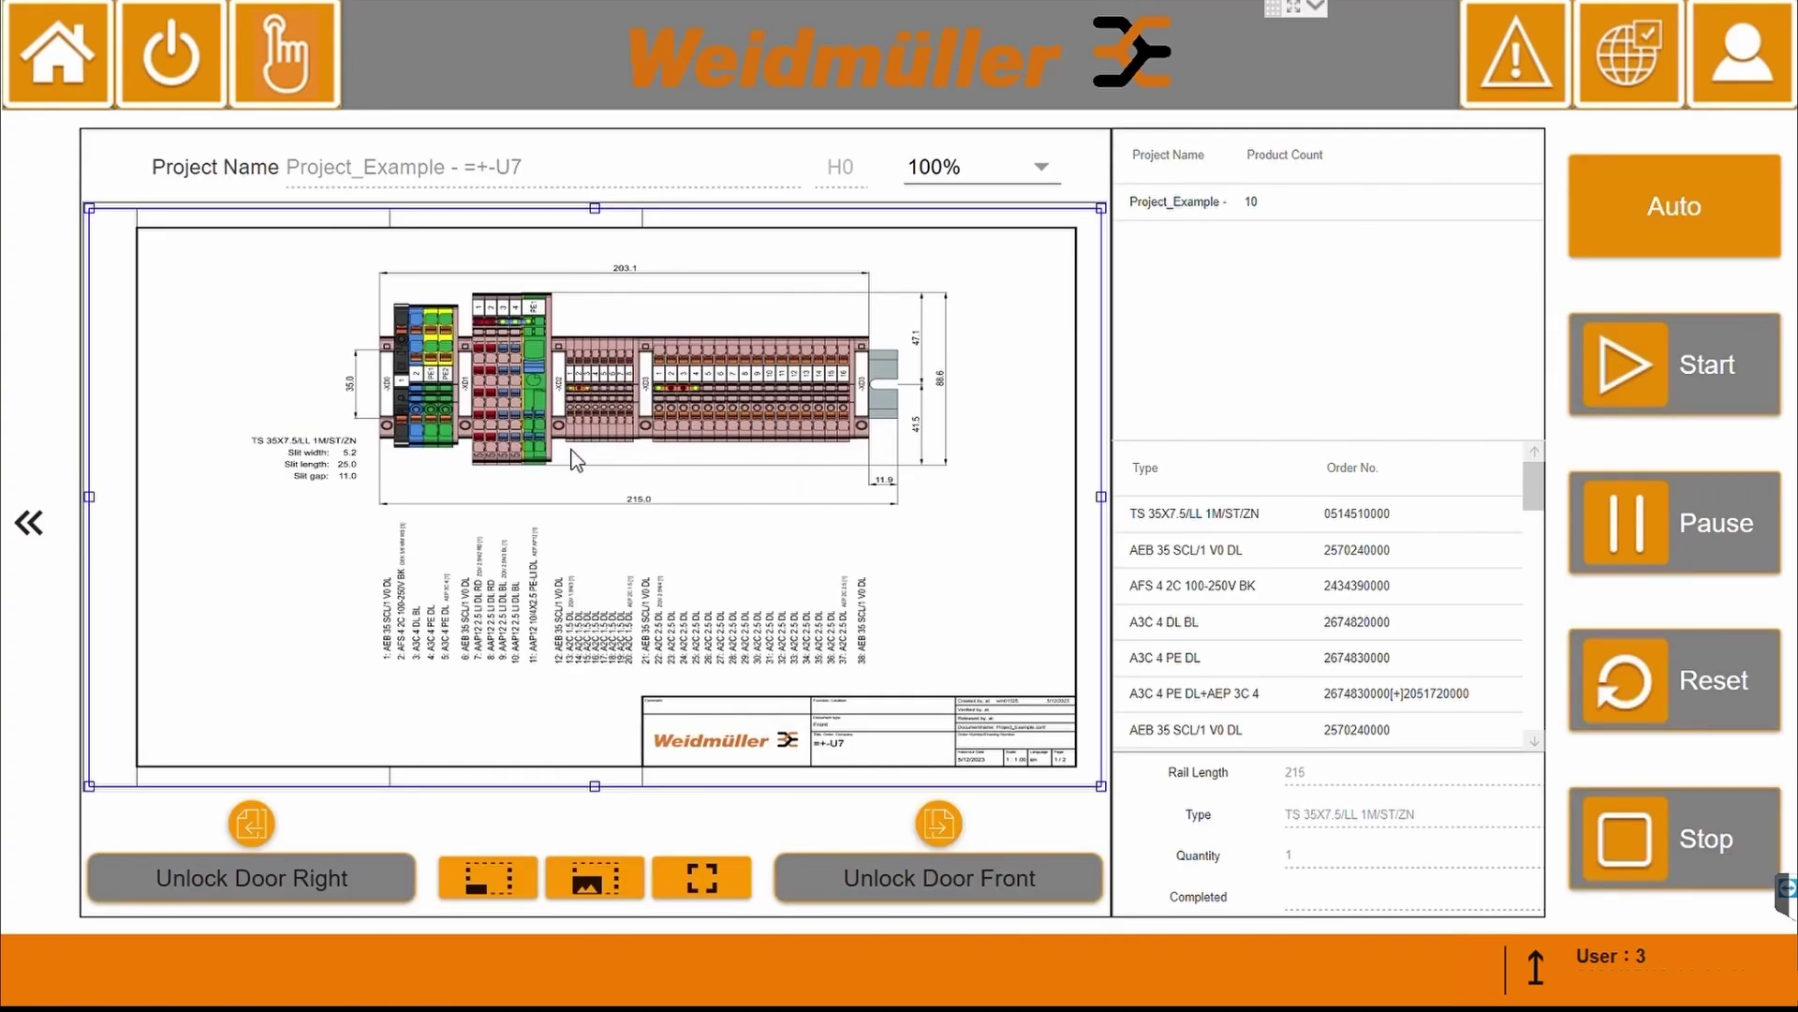
Examine the enlarged U7 rail drawing, its parts list, and the availability of the required components in the magazines
left_click(603, 858)
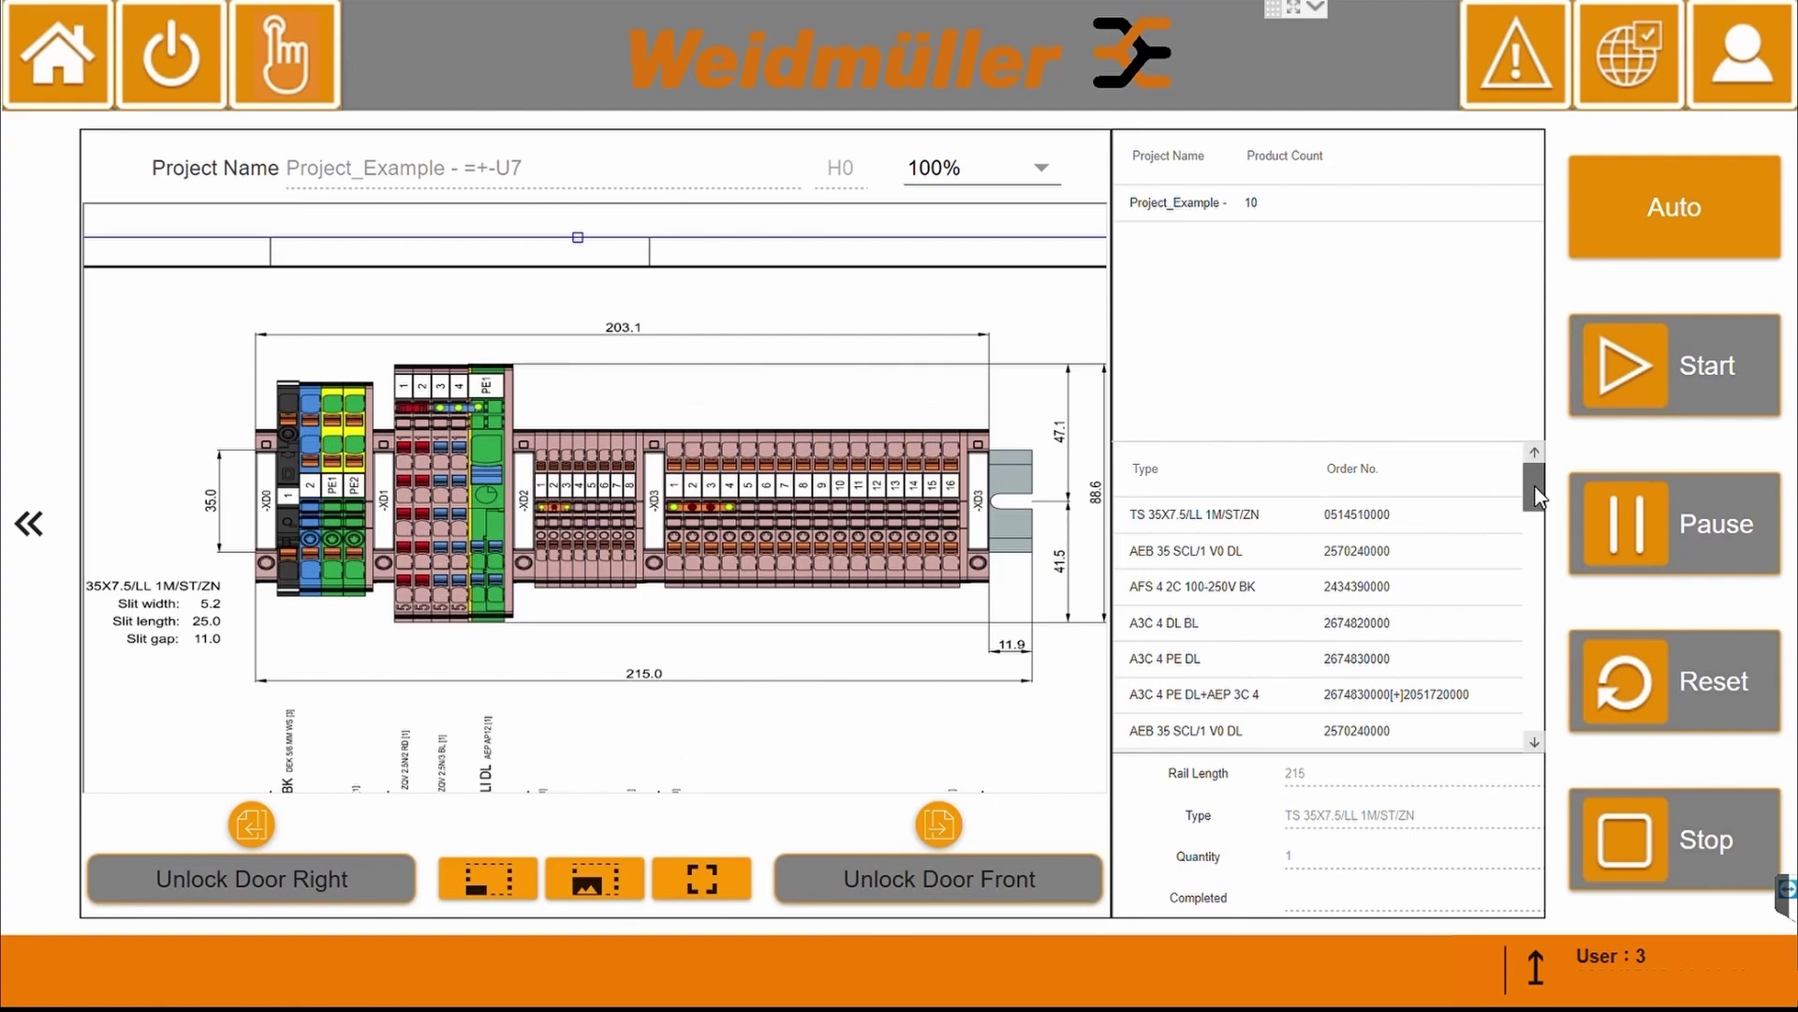
left_click_drag(1537, 507, 1537, 736)
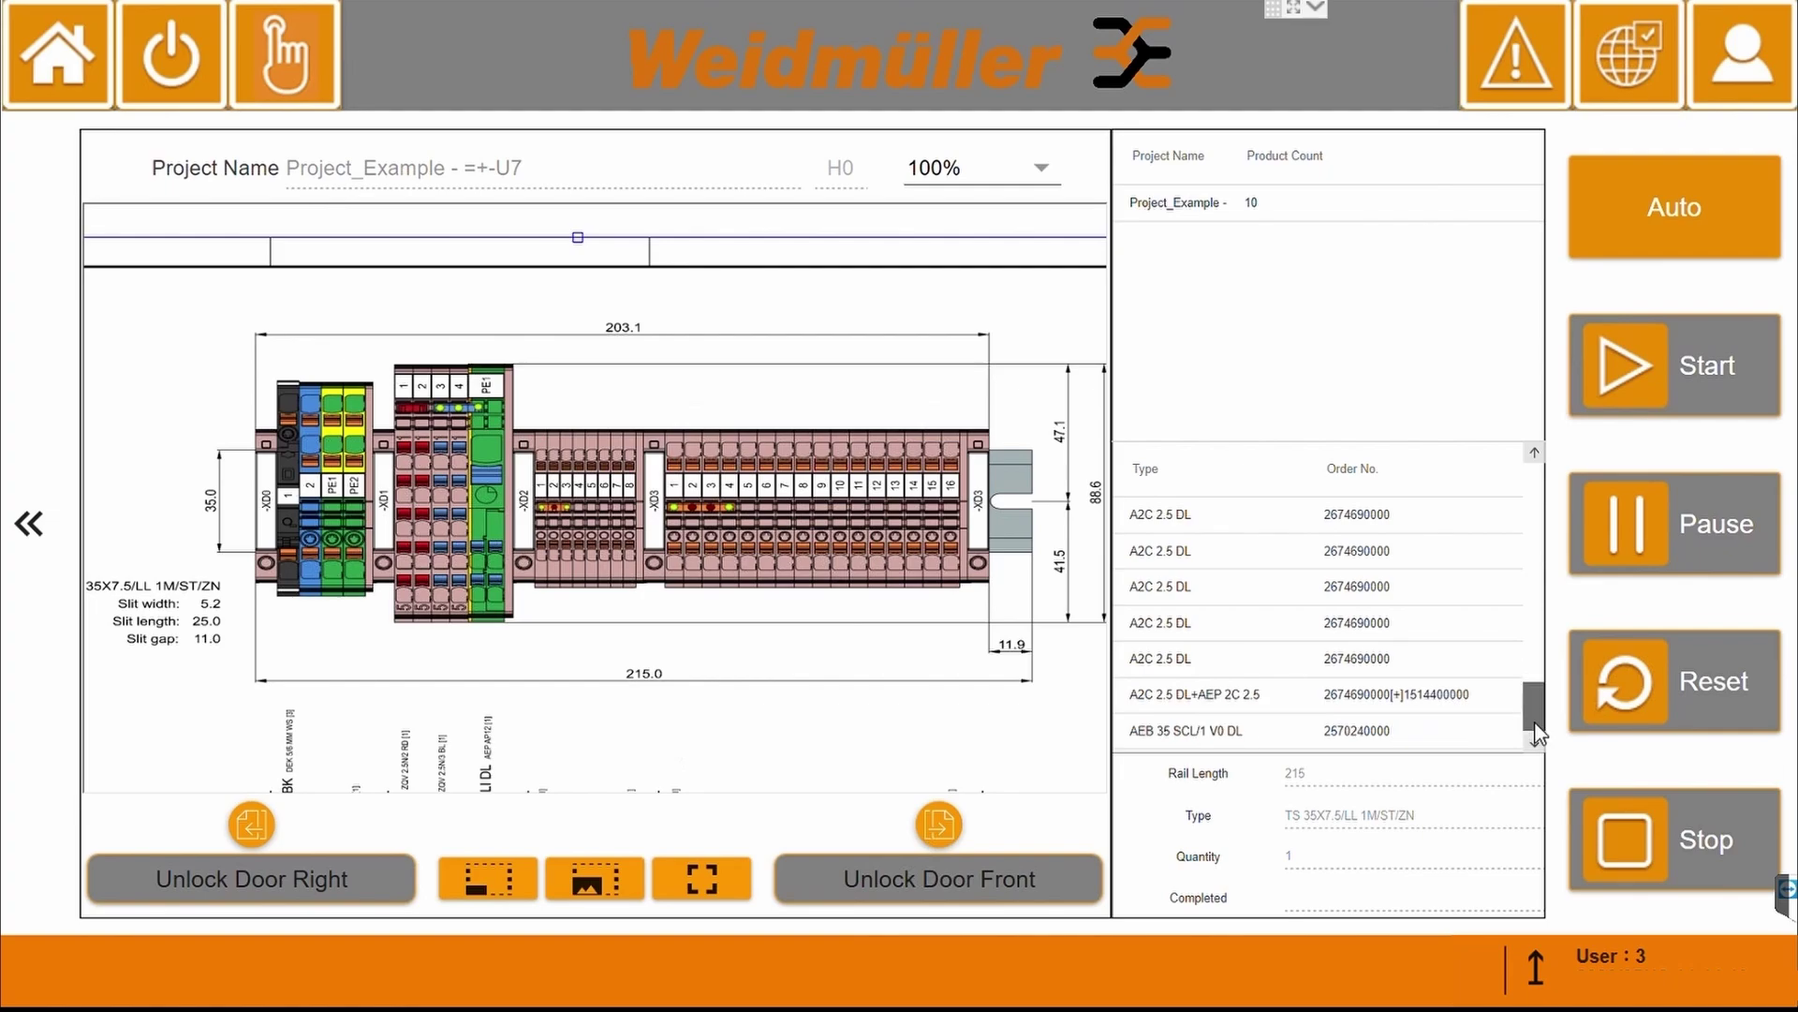
left_click(58, 473)
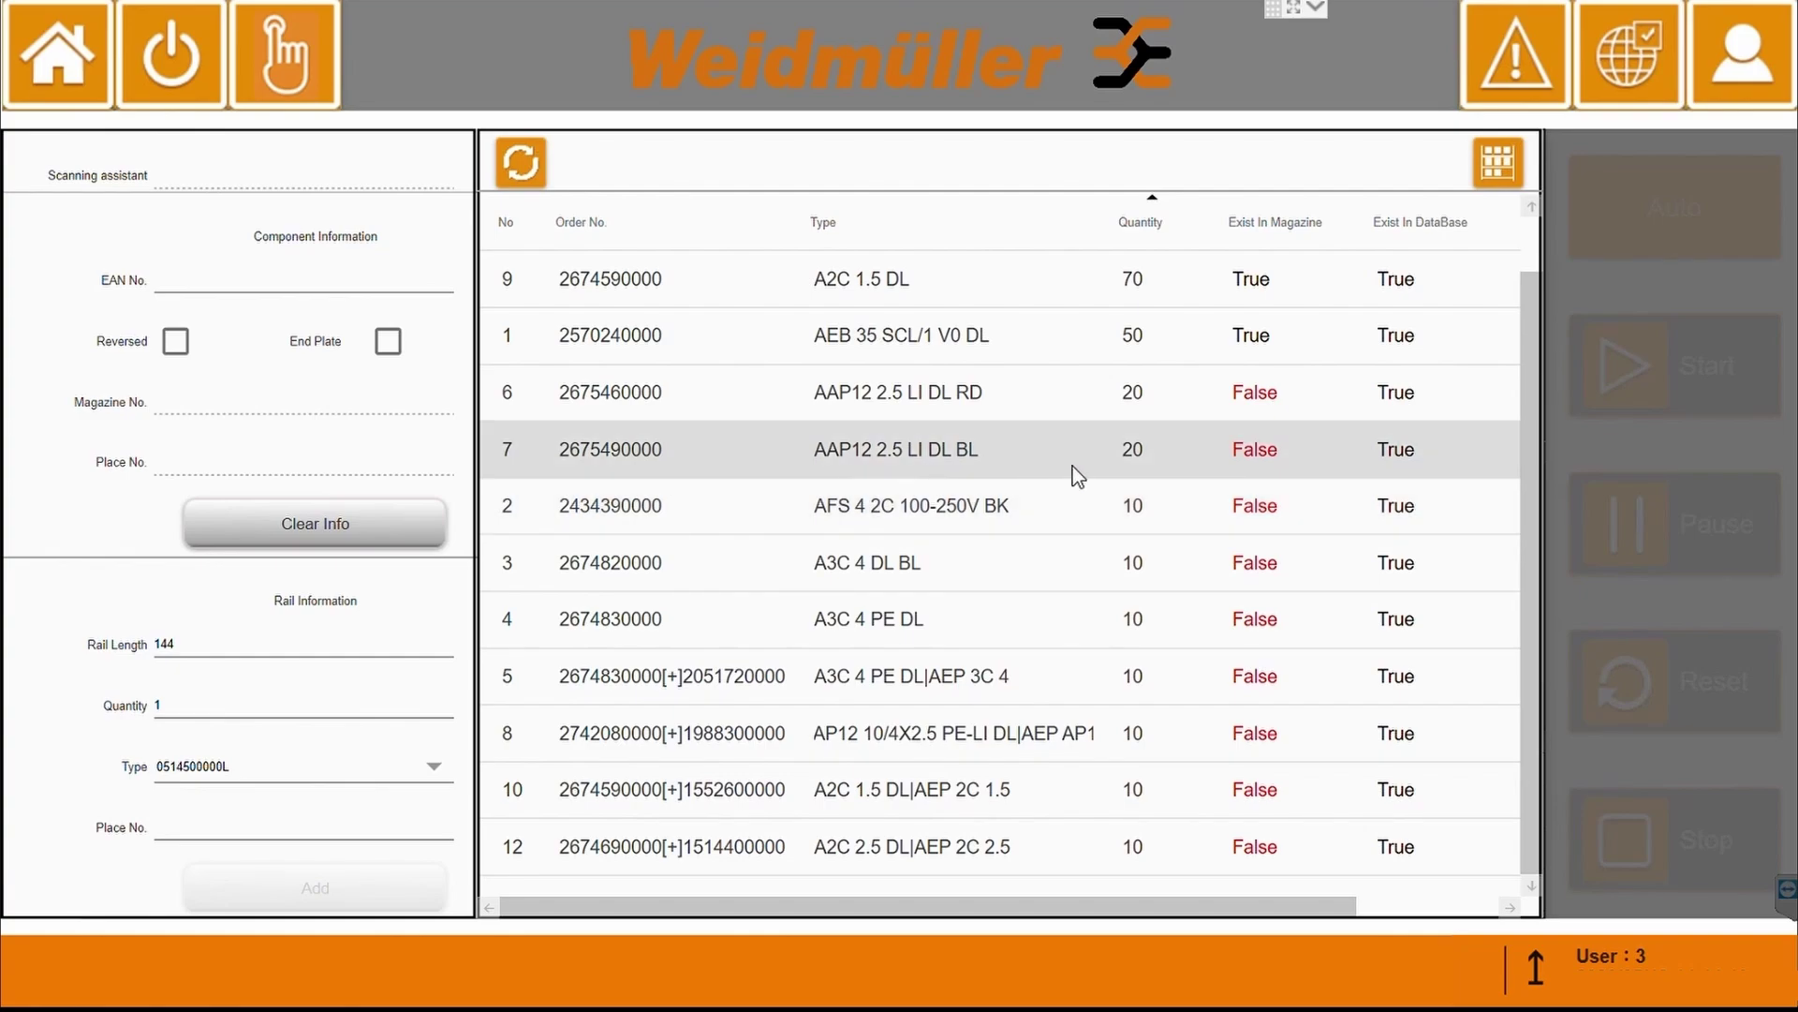
left_click_drag(1533, 401, 1529, 330)
left_click(1499, 163)
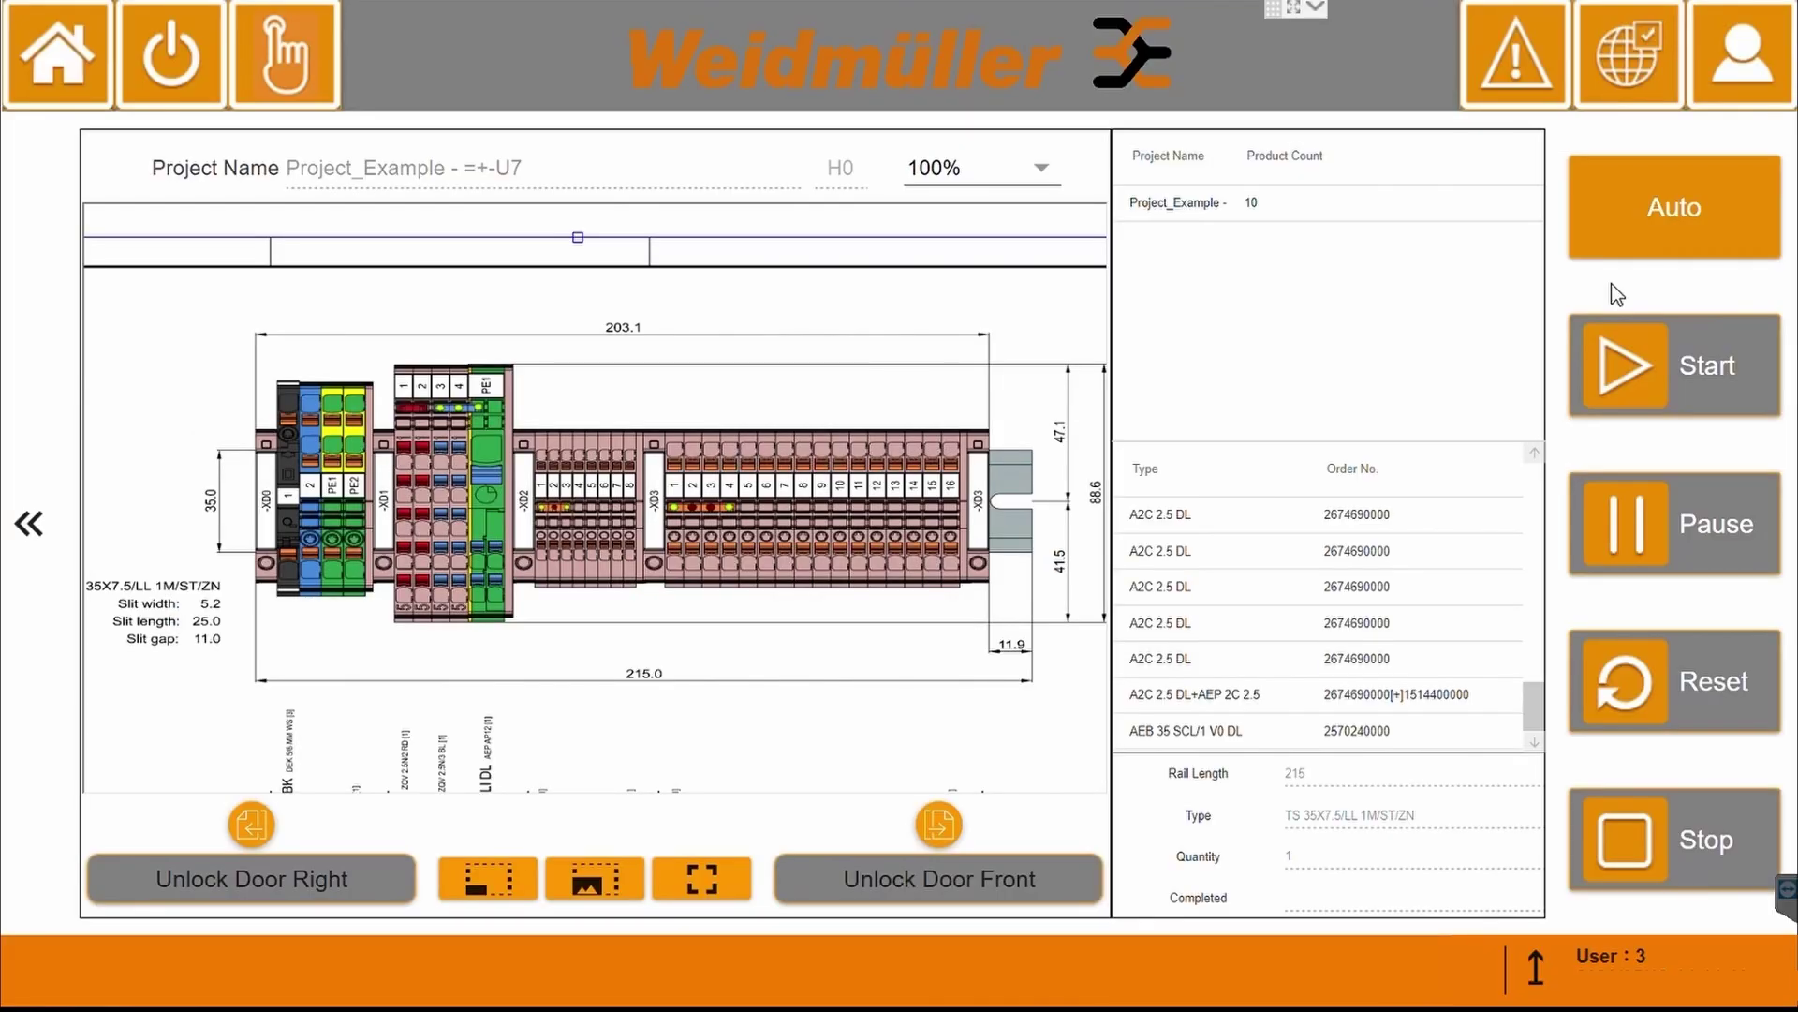
Start the machine's production run for the loaded U7 rail
left_click(1638, 384)
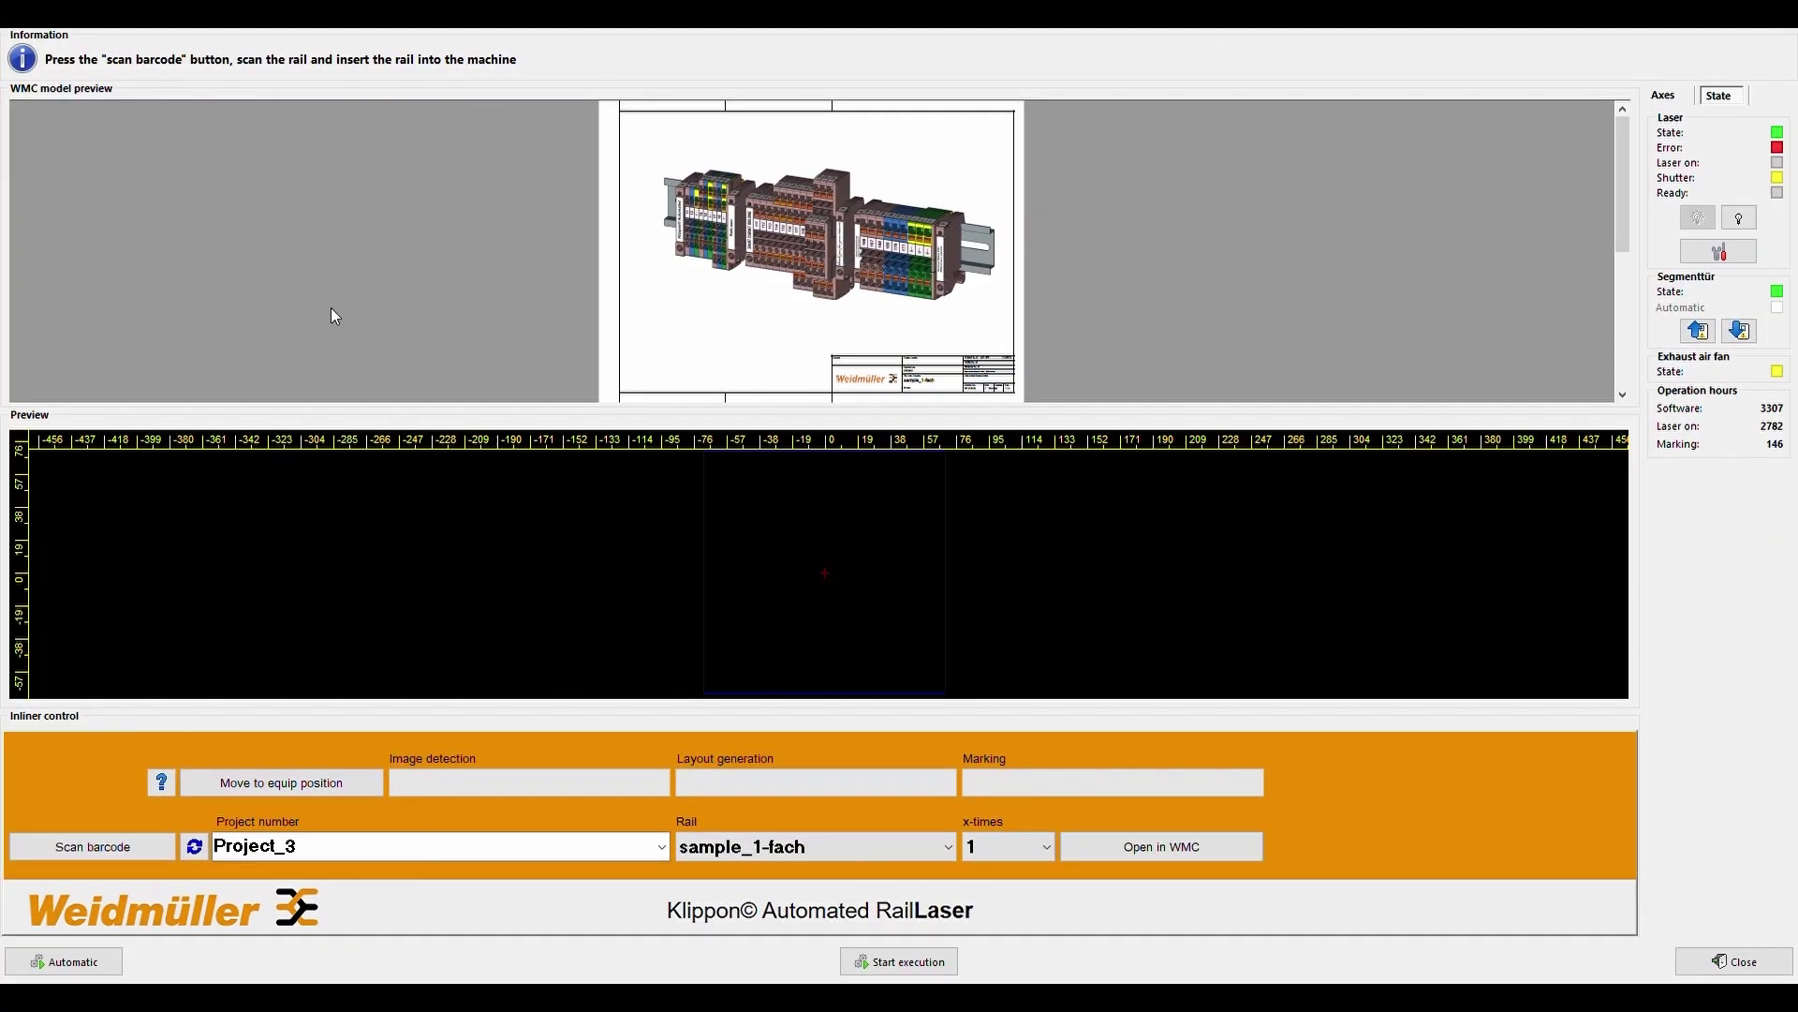
In the Klippon Automated RailLaser software, choose Project_Example as the project number
left_click(662, 846)
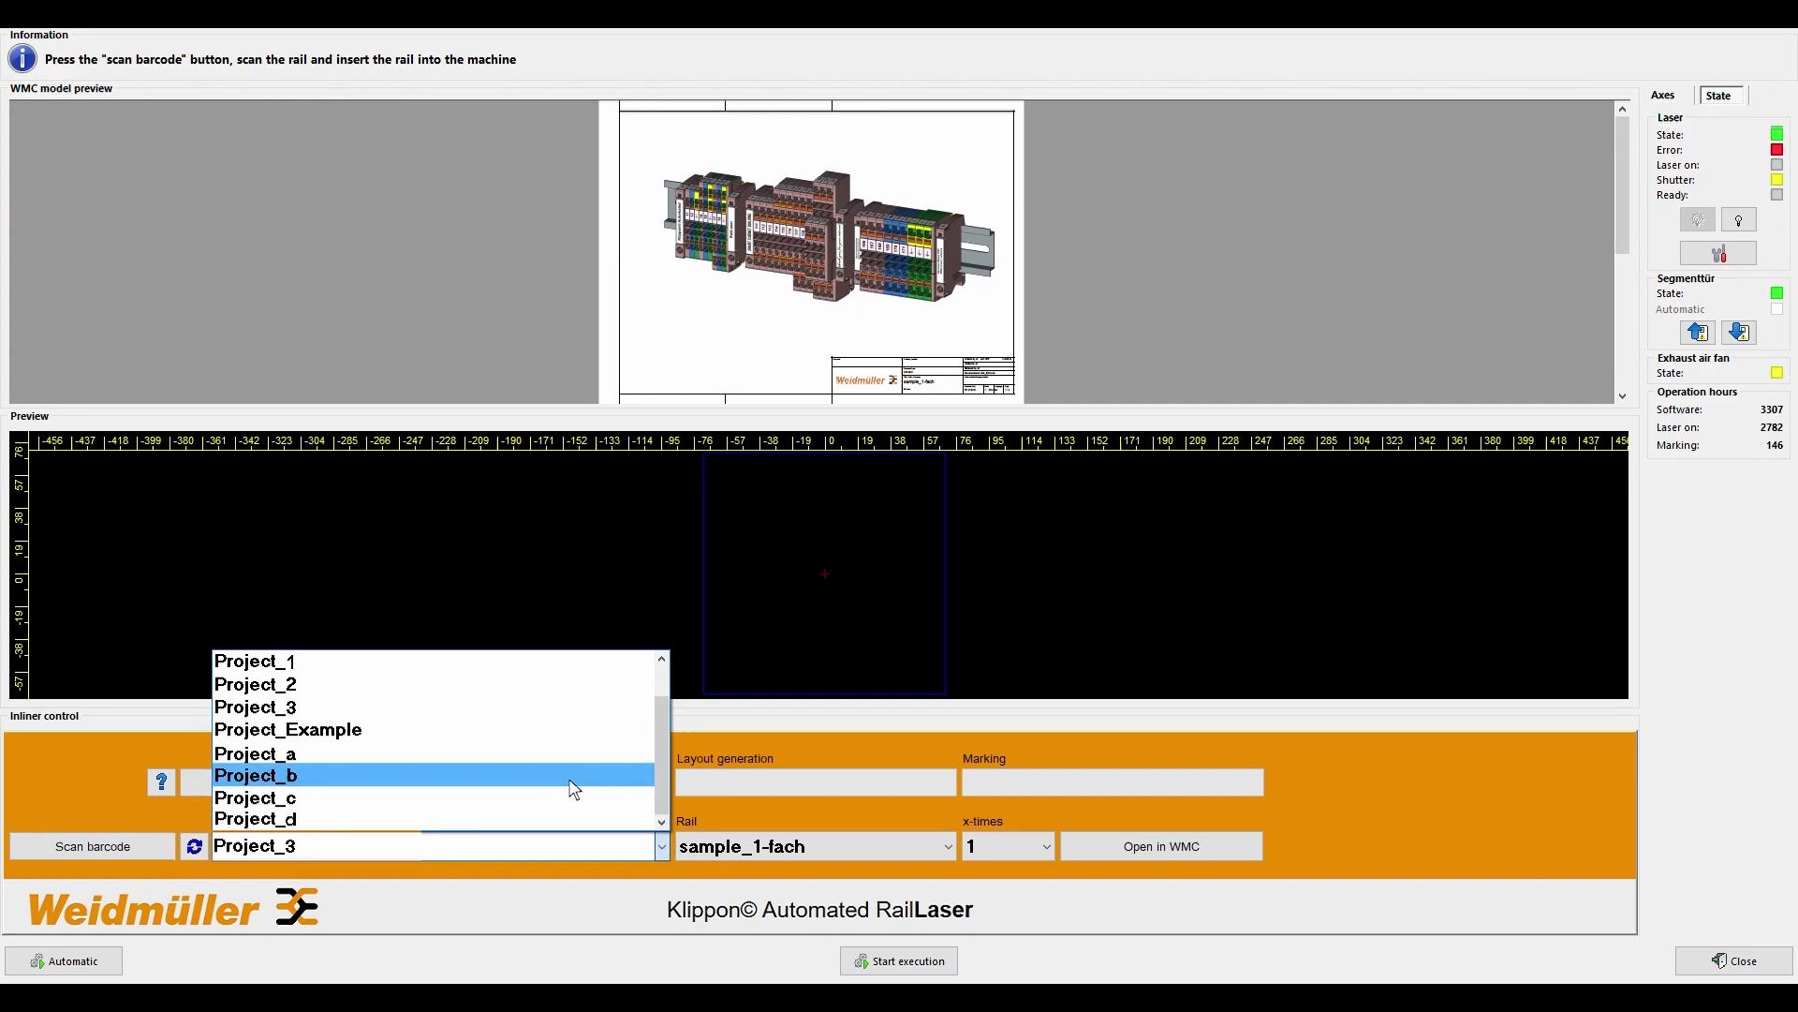
left_click(498, 731)
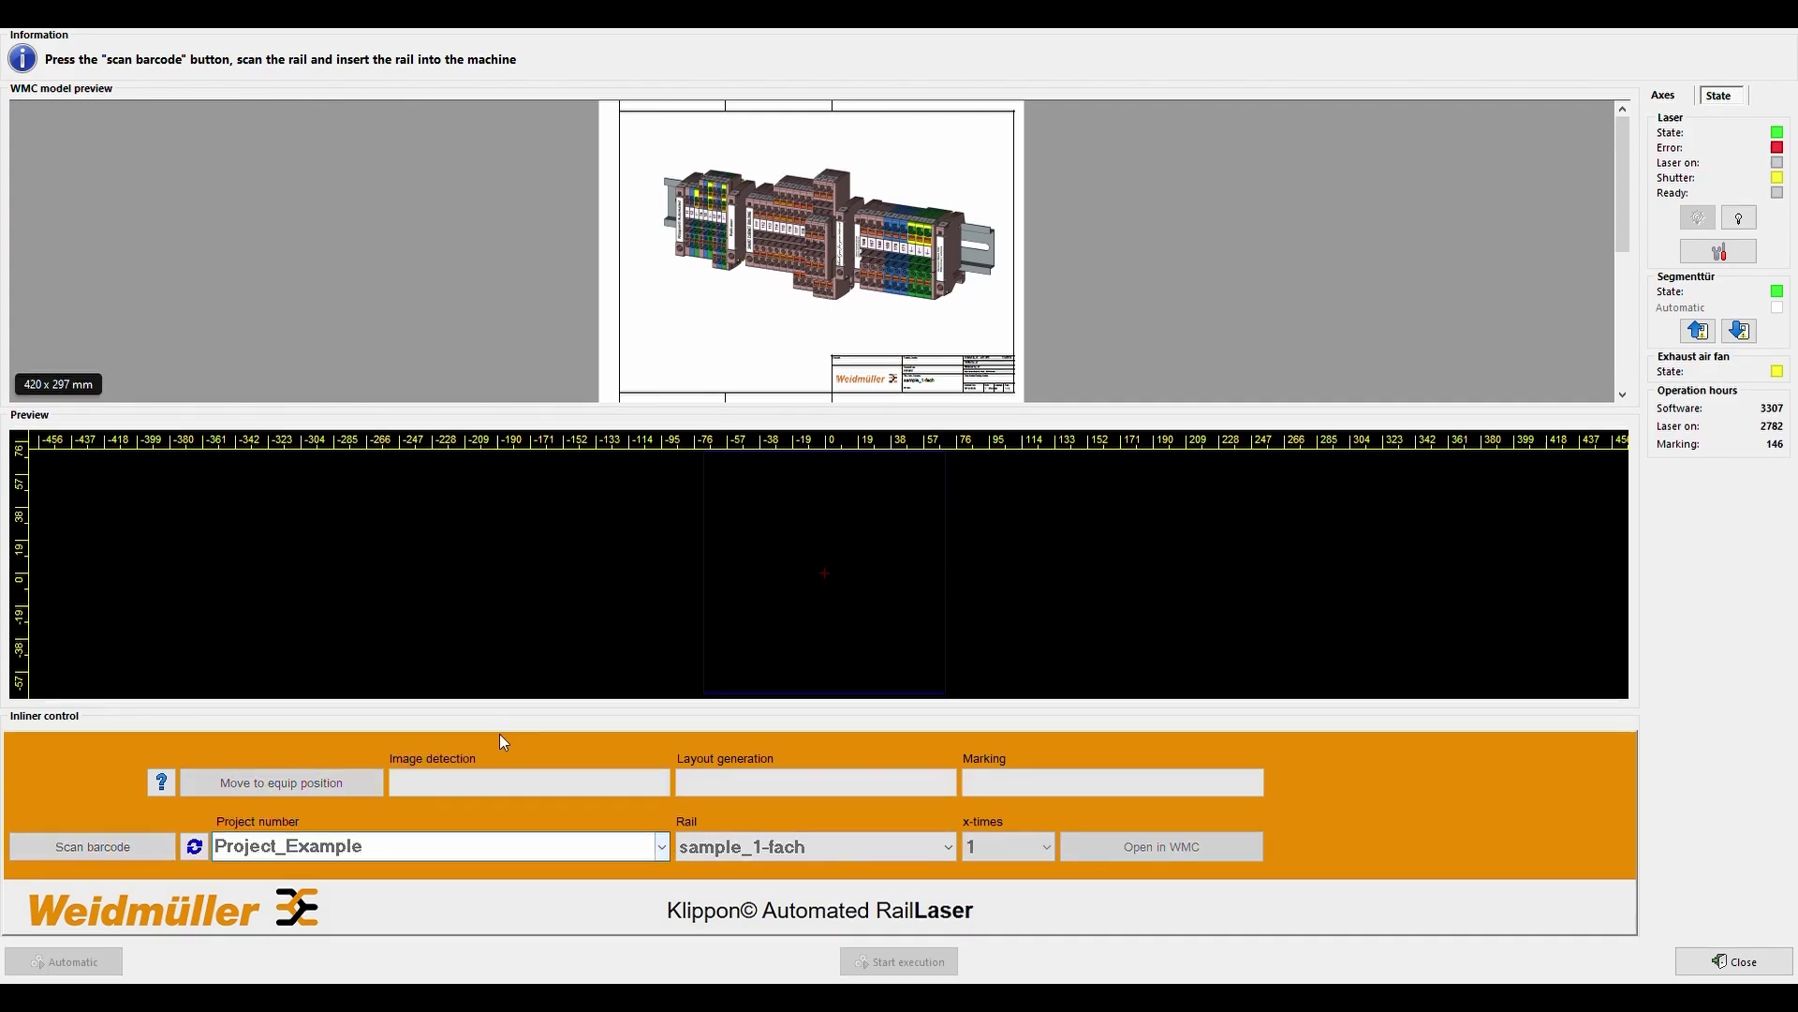